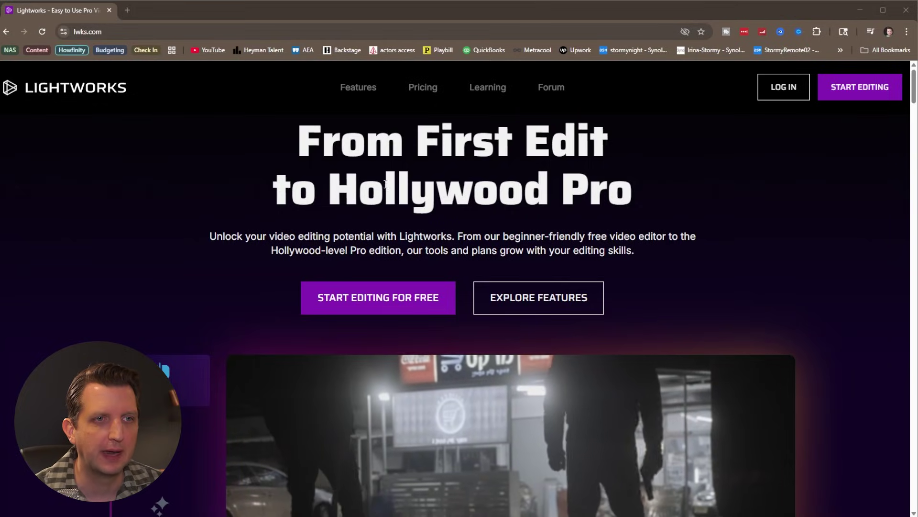
Step: Download the Windows installer for the Free edition from the Lightworks pricing page
click(378, 304)
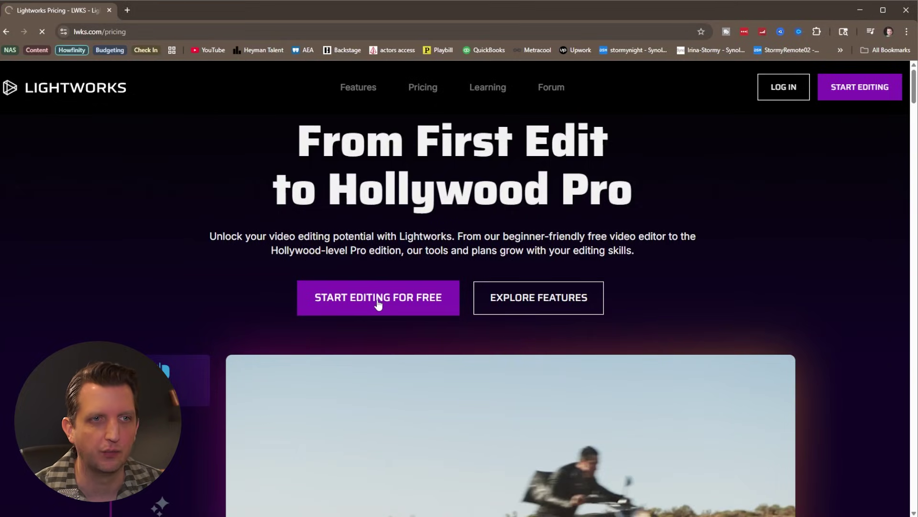
scroll(674, 230, down, 3)
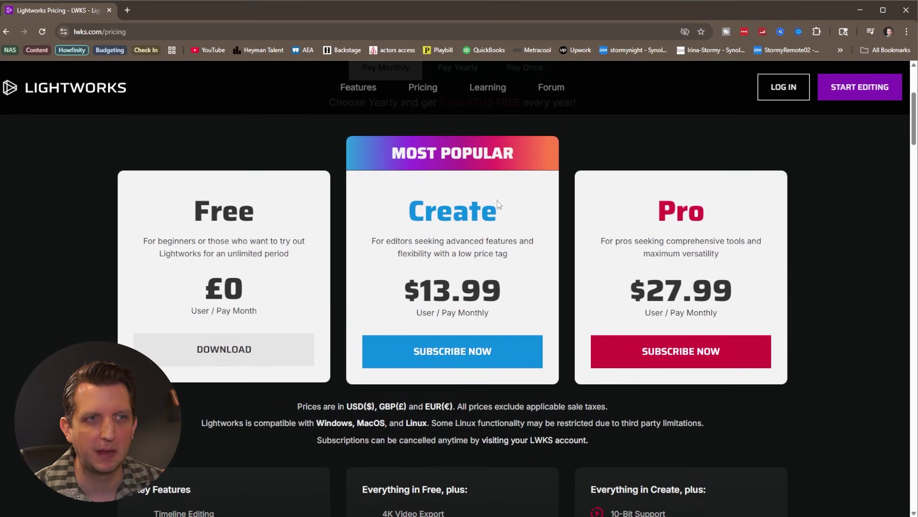
mouse_move(216, 345)
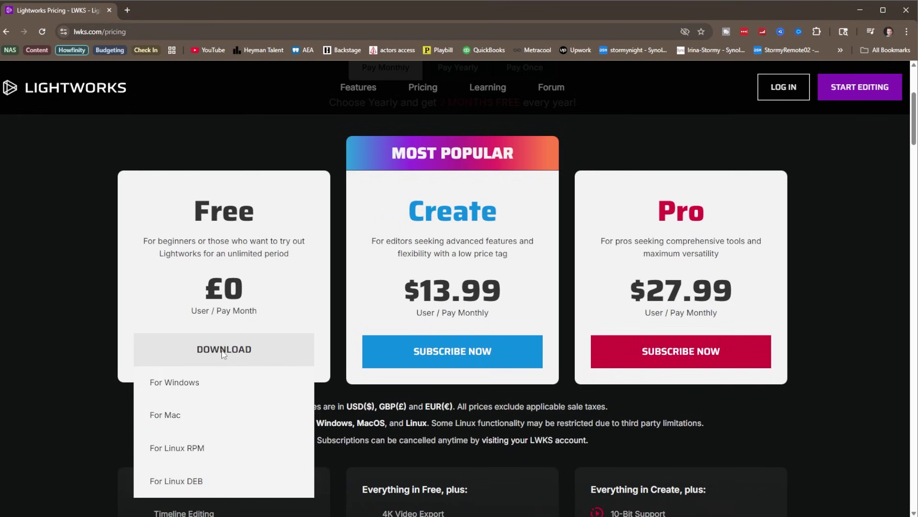
click(182, 385)
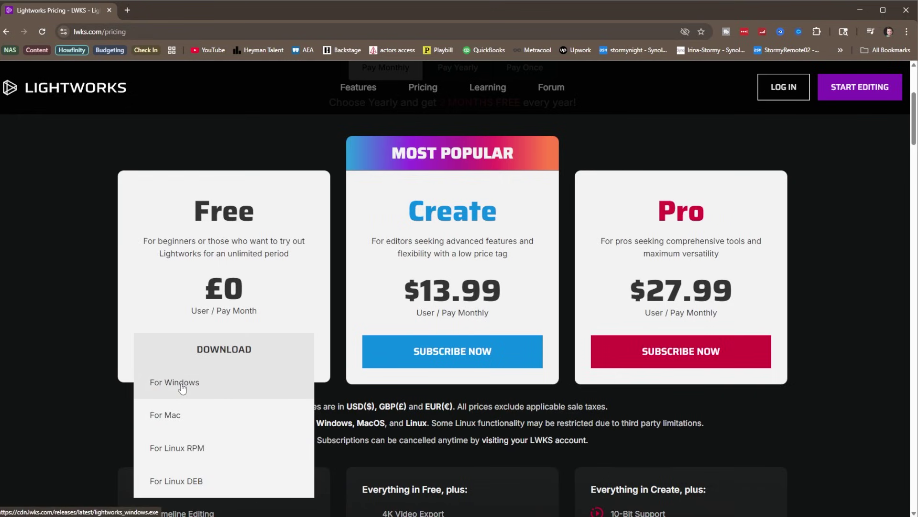
Step: Launch the downloaded lightworks_windows.exe installer with English as its language
click(853, 30)
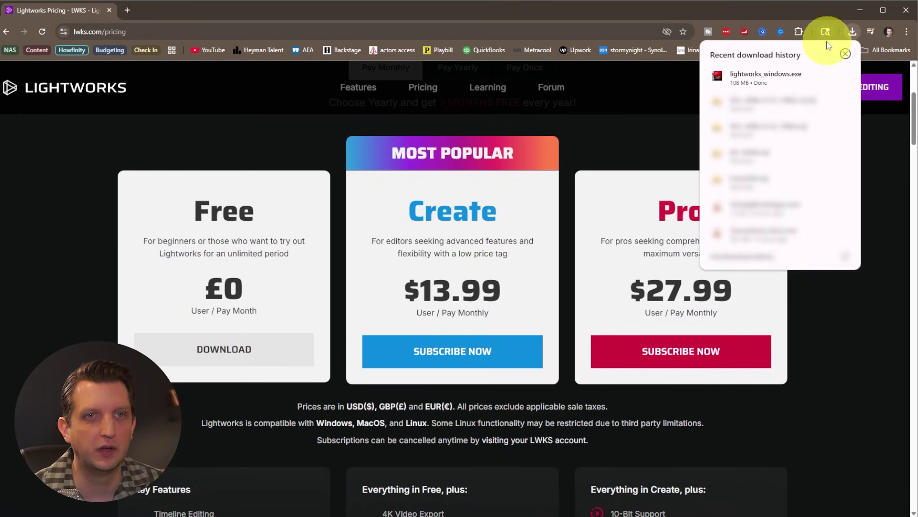
mouse_move(780, 75)
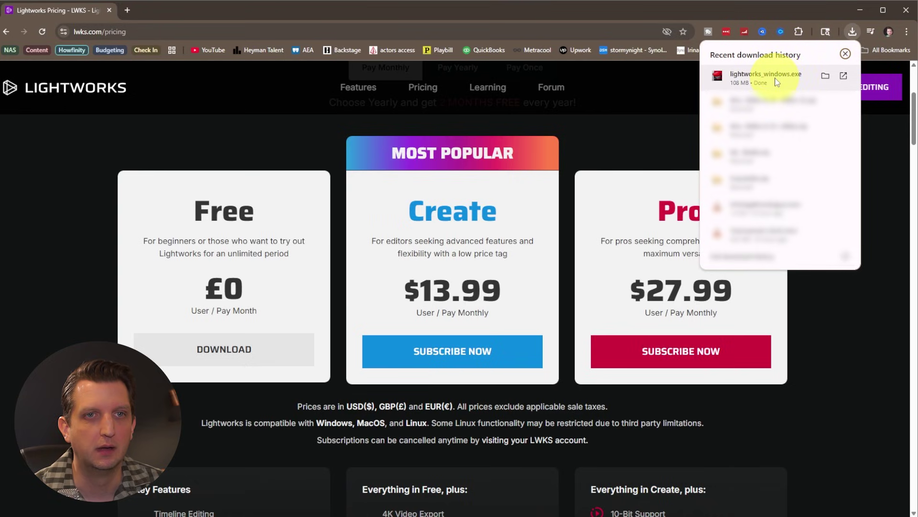
click(777, 81)
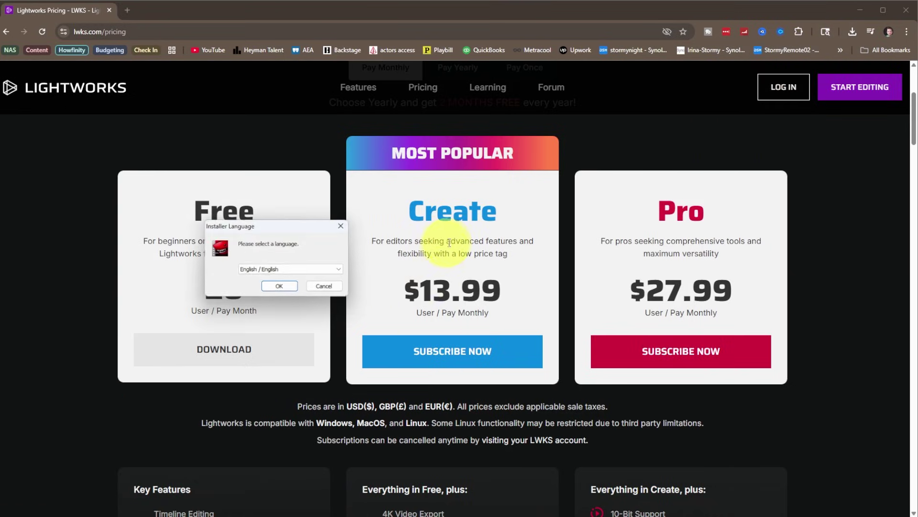
click(280, 286)
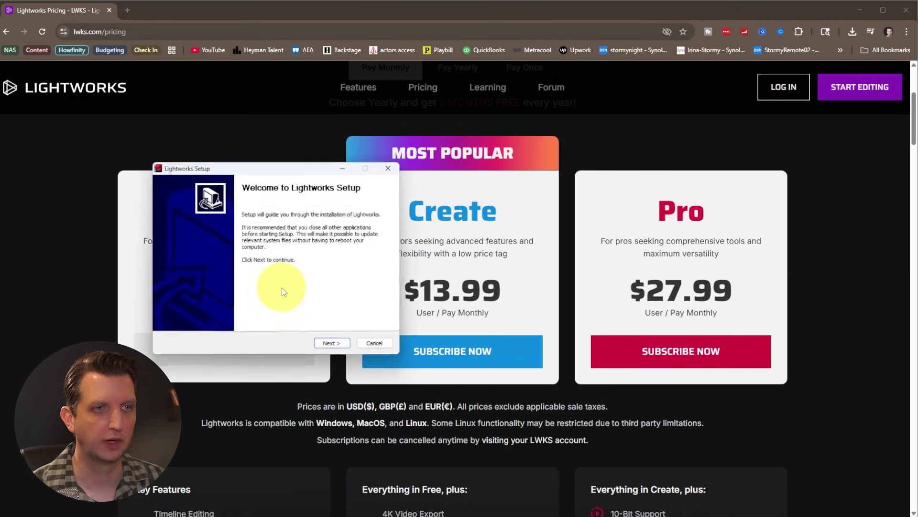
Step: Accept the license agreement and install Lightworks using the default destination and Start Menu folders, closing the setup at the end
click(332, 343)
click(167, 313)
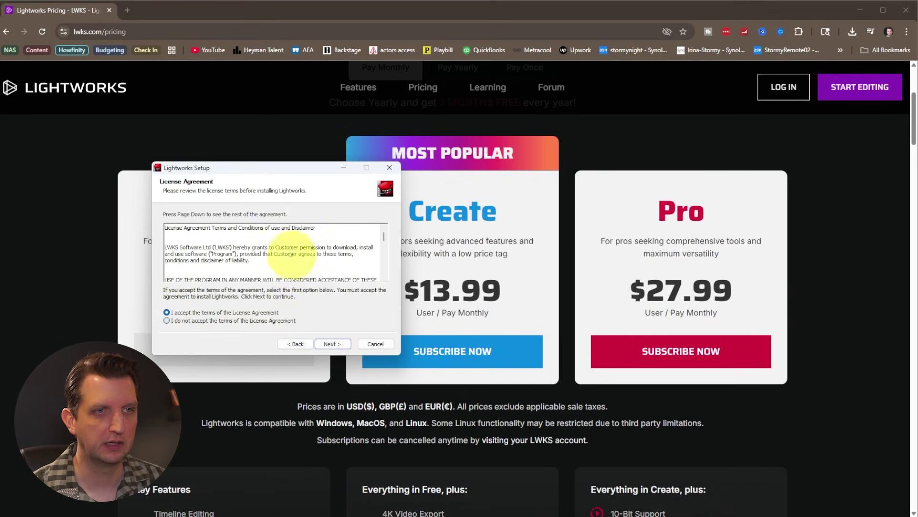
scroll(290, 244, down, 8)
click(332, 344)
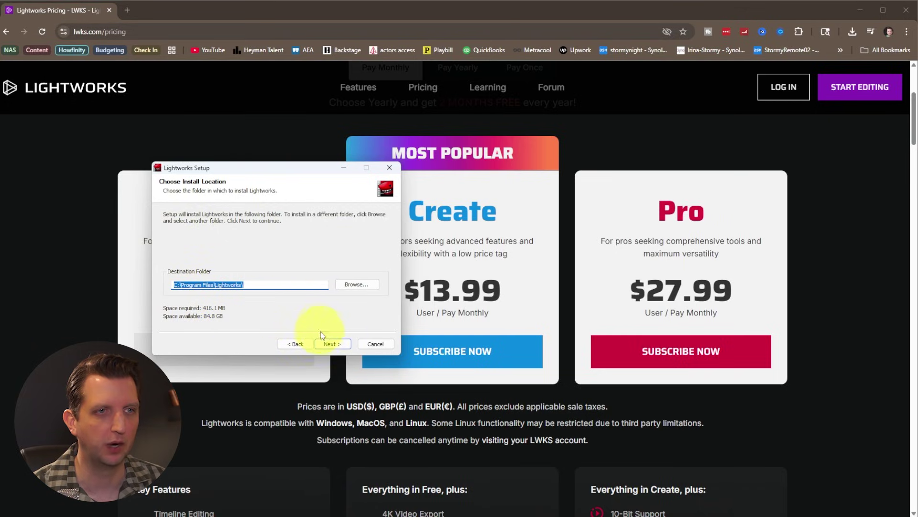
click(333, 344)
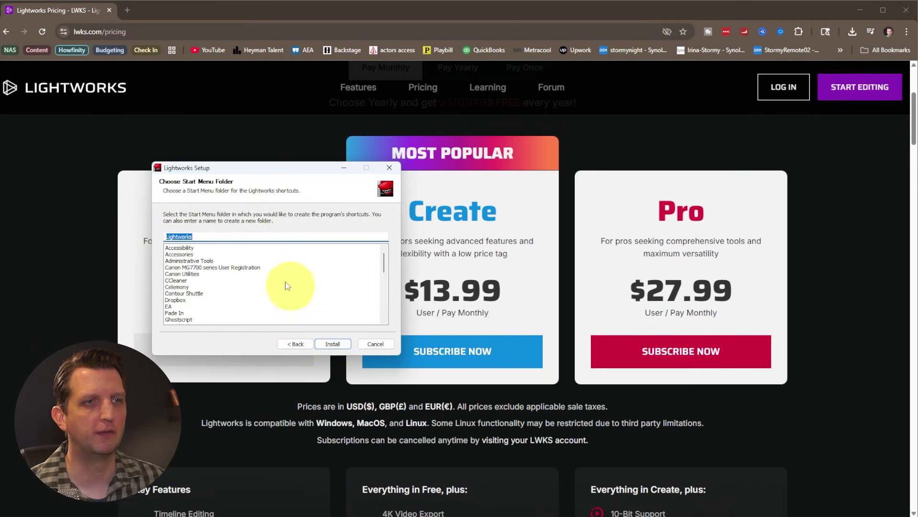
click(331, 344)
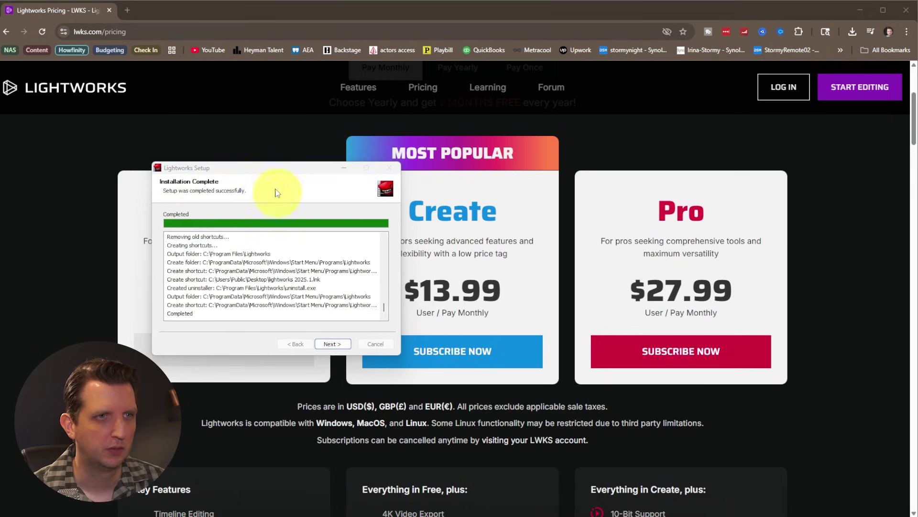
click(338, 347)
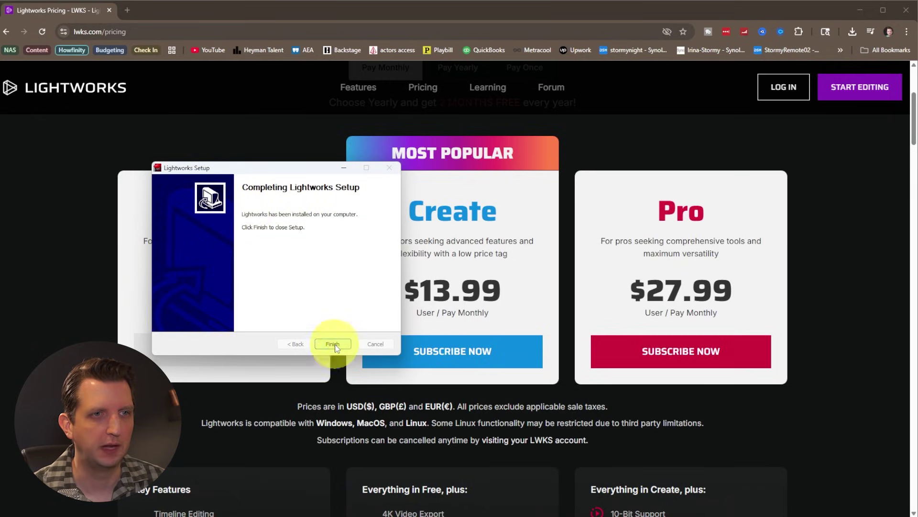
click(332, 344)
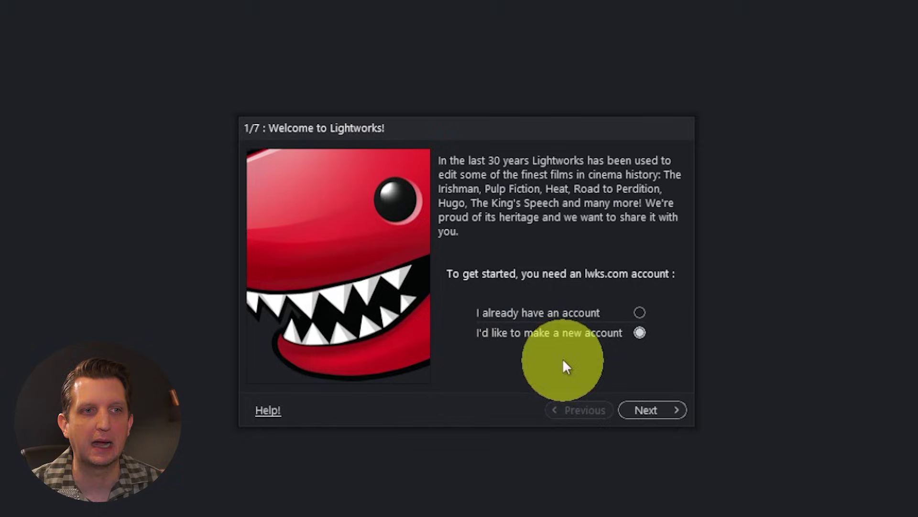
Step: Create a new lwks.com account with the full name, email address, username and password
click(641, 409)
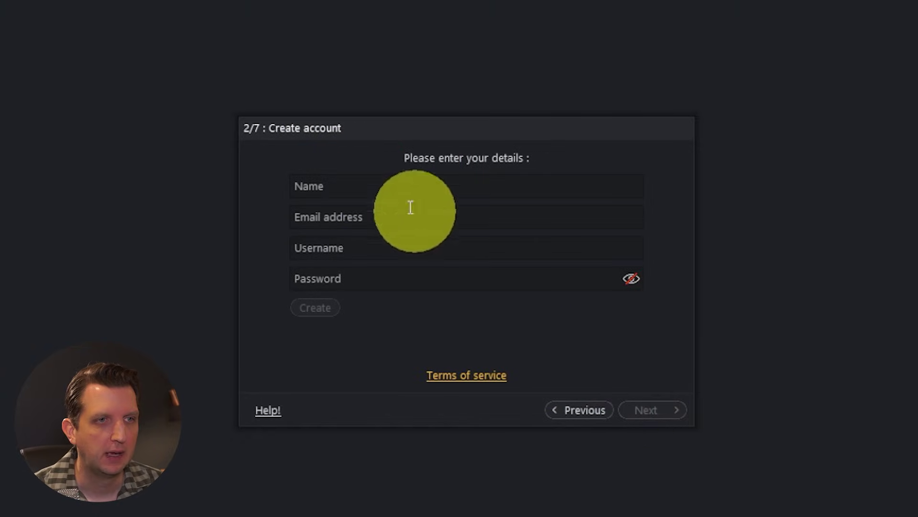
click(347, 185)
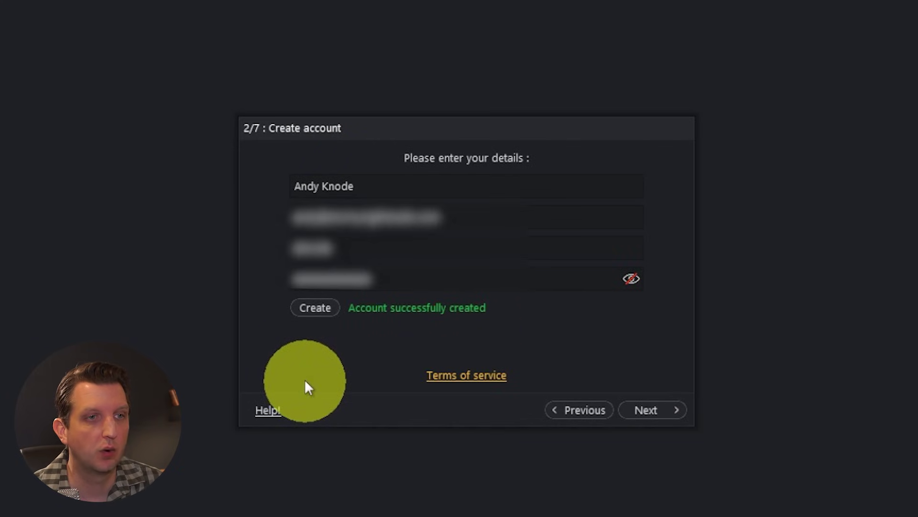
click(651, 410)
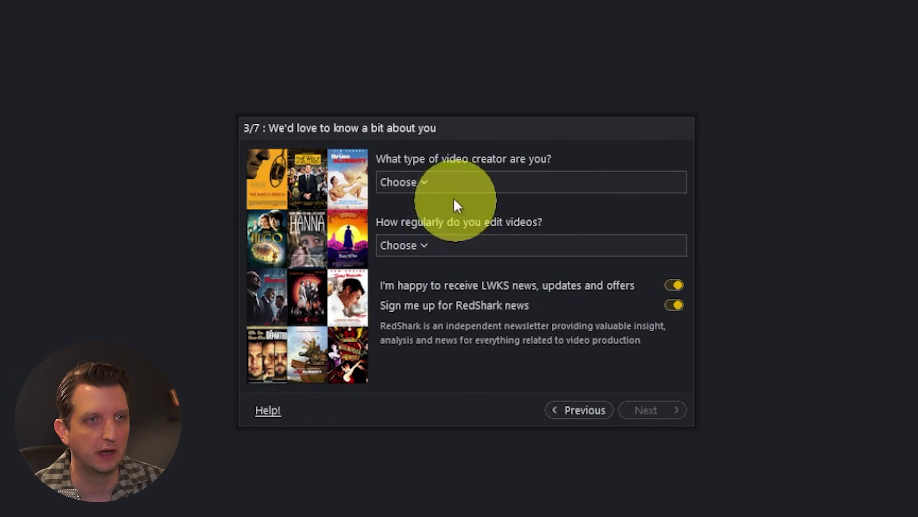
Step: Set the creator type to YouTuber and editing frequency to Often, and opt out of LWKS updates and RedShark news
click(431, 191)
click(431, 200)
click(455, 253)
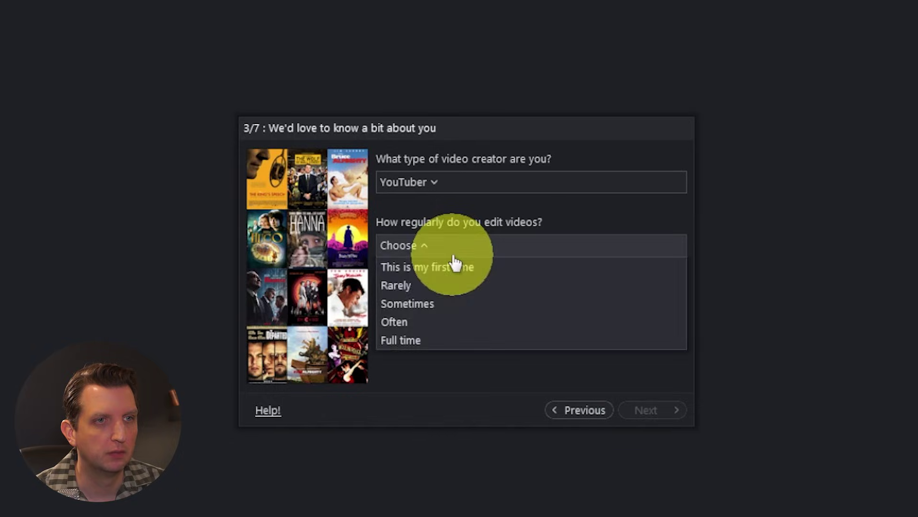
click(394, 321)
click(675, 285)
click(674, 306)
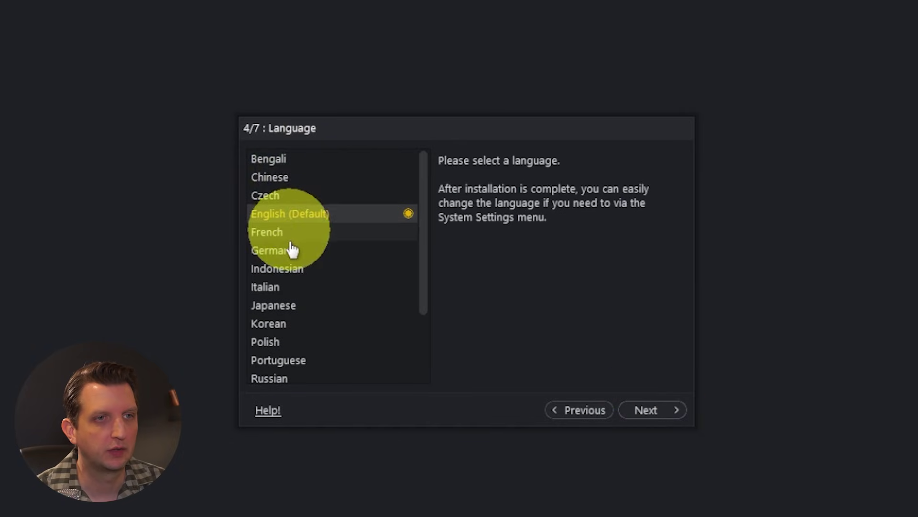
Step: Complete the first-run setup with English, the default Lightworks keyboard layout and the Fixed project layout
click(659, 414)
click(403, 277)
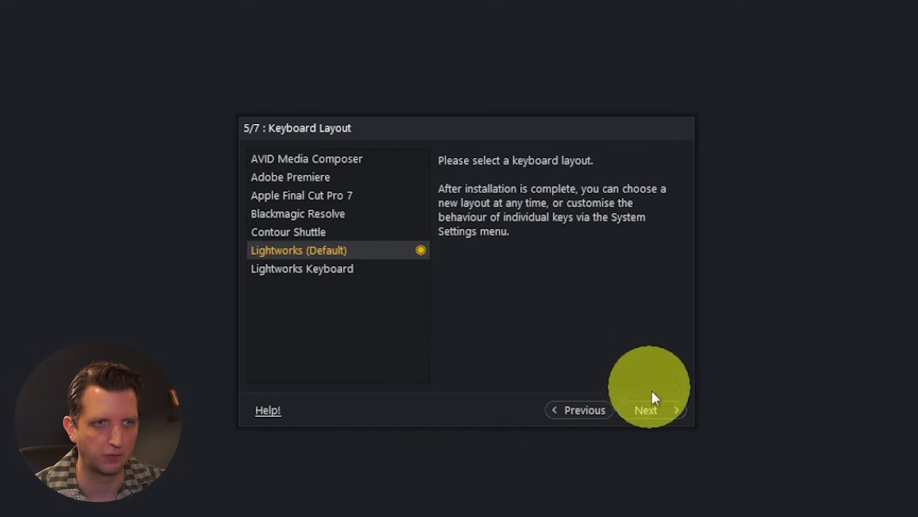
click(656, 410)
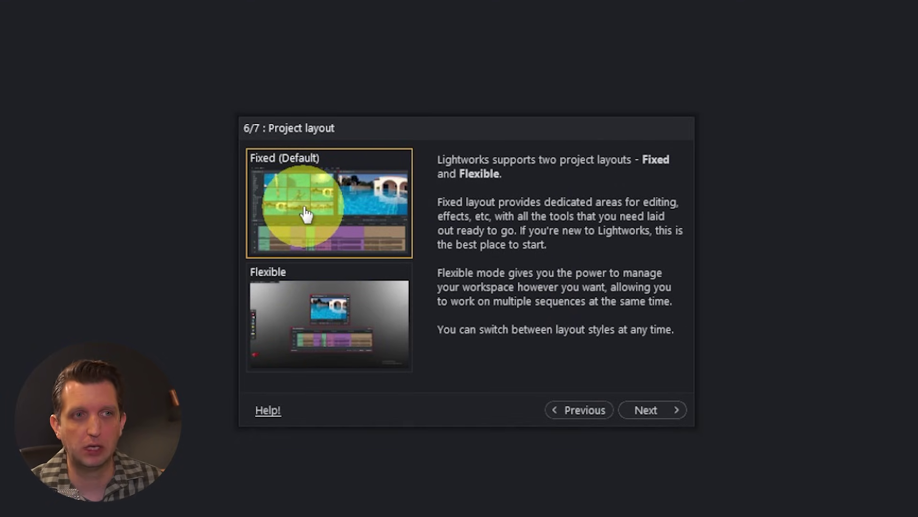
click(660, 415)
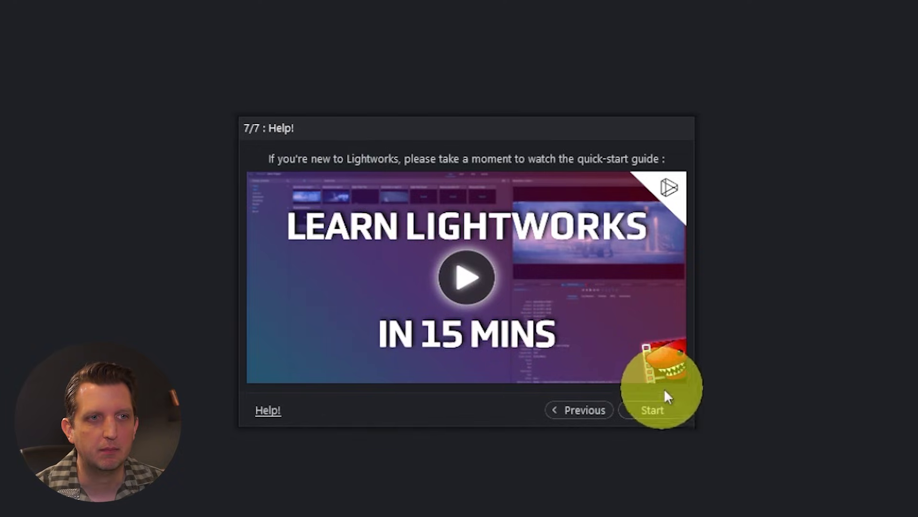
click(657, 420)
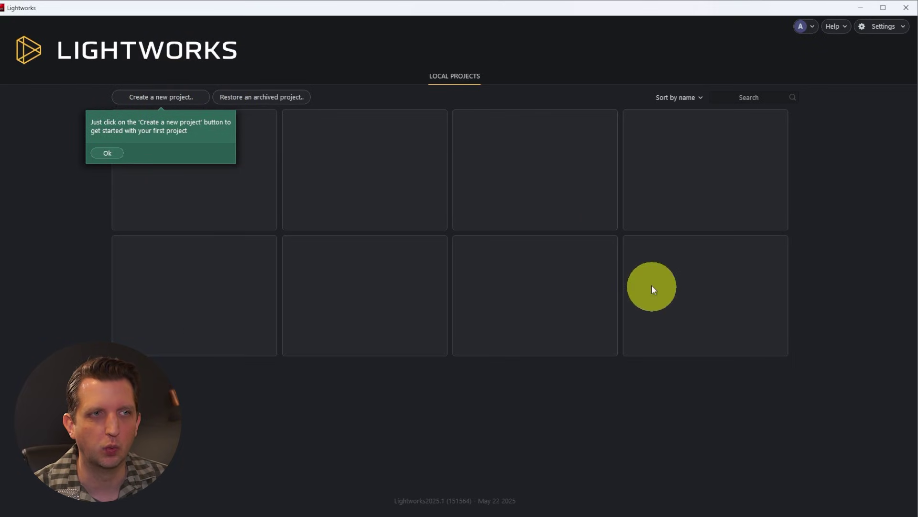
Step: Create a new project named MyStudio
click(108, 153)
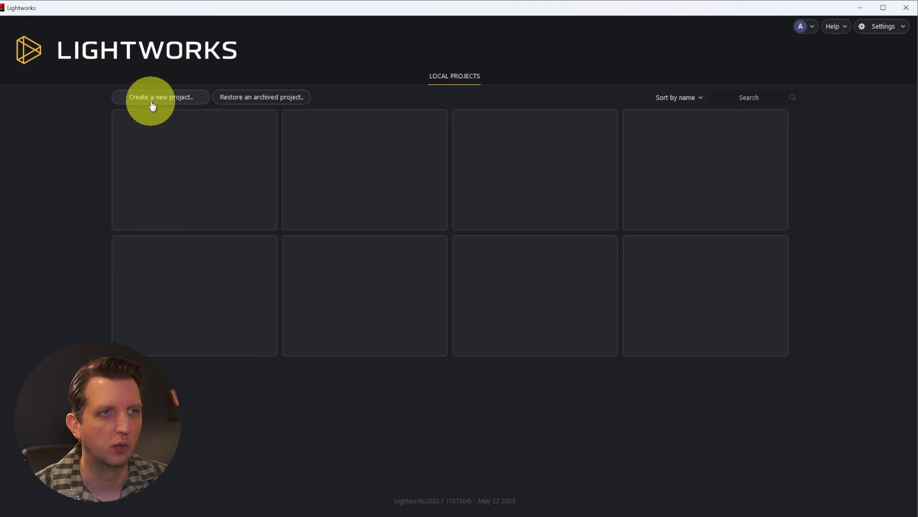
click(152, 104)
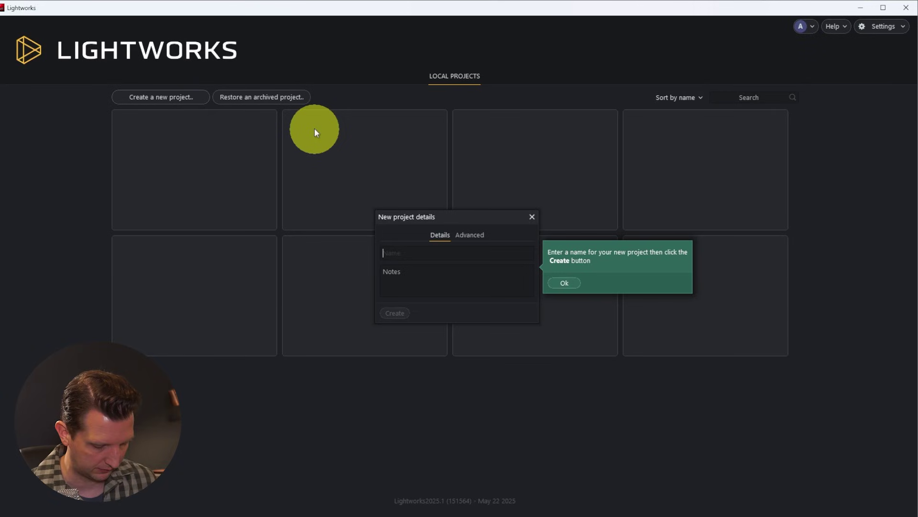
text(MyStudio)
click(395, 312)
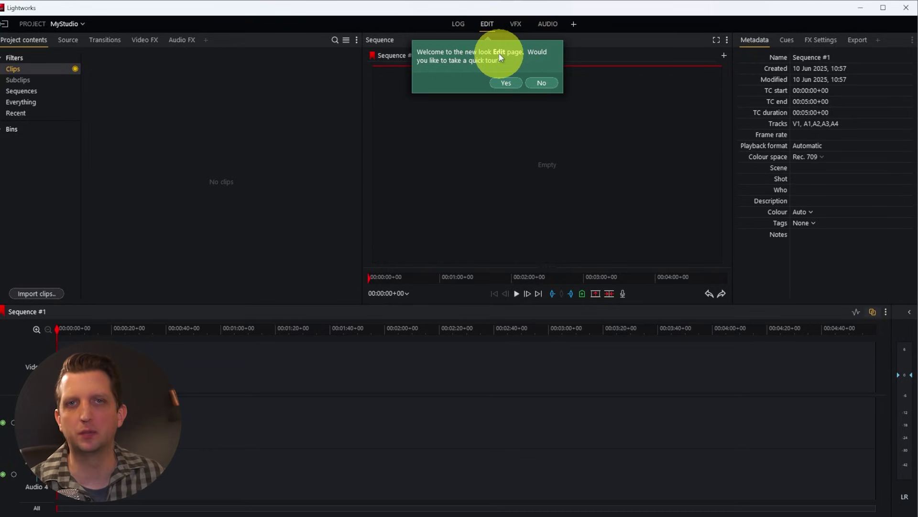
Step: View the Audio, VFX and Log workspaces, and return to the Edit workspace without taking the tour
click(550, 27)
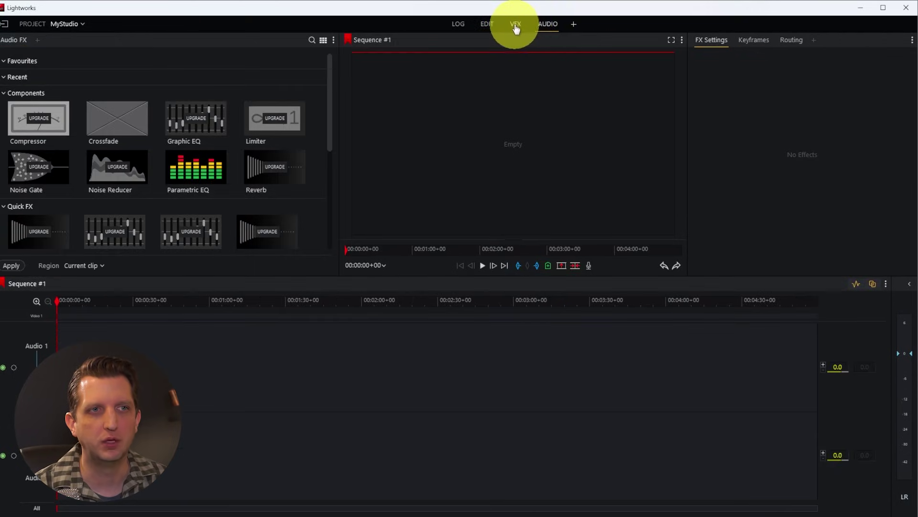
click(508, 25)
click(459, 27)
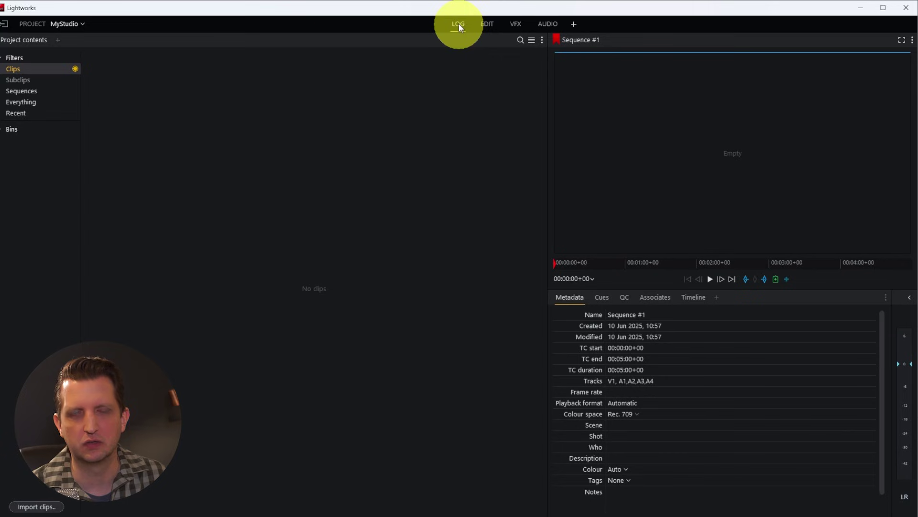
click(487, 25)
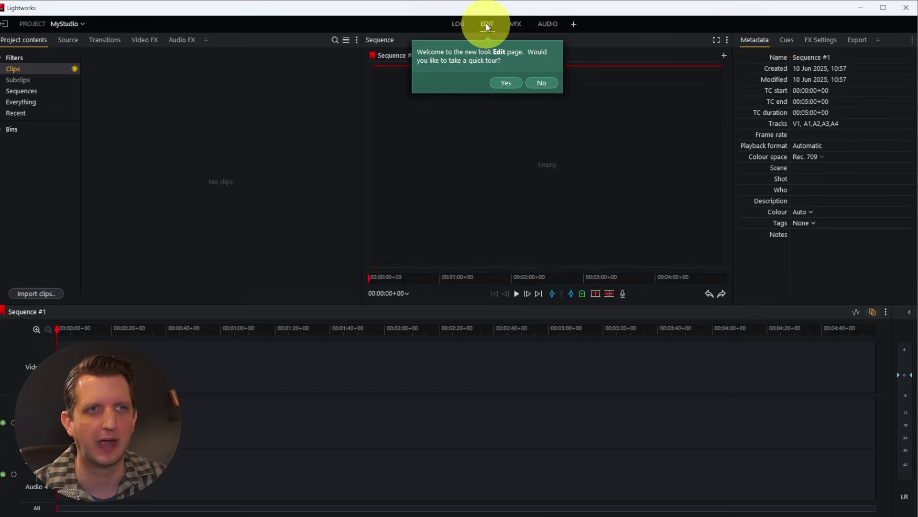
click(180, 131)
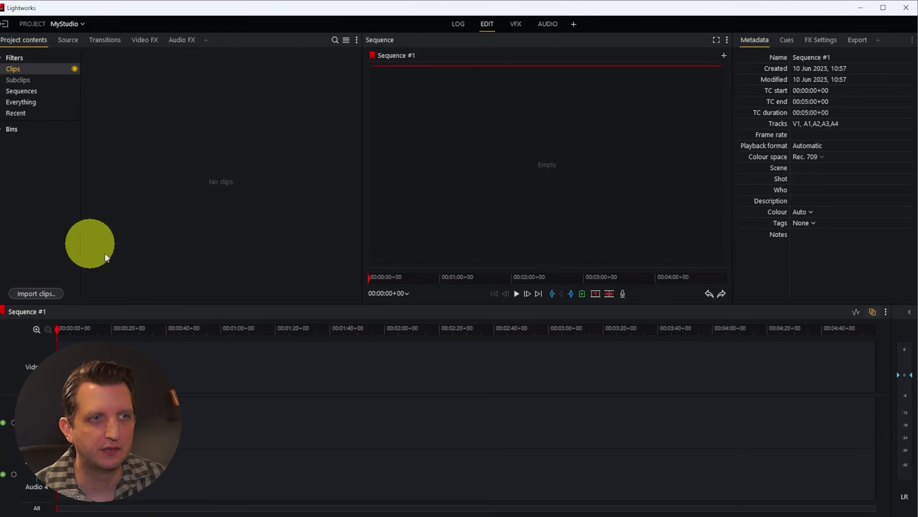
Step: Import IMG_7765.MOV, IMG_7767.MOV and IMG_7768.MOV from the Phone Transfer folder into the project
click(25, 294)
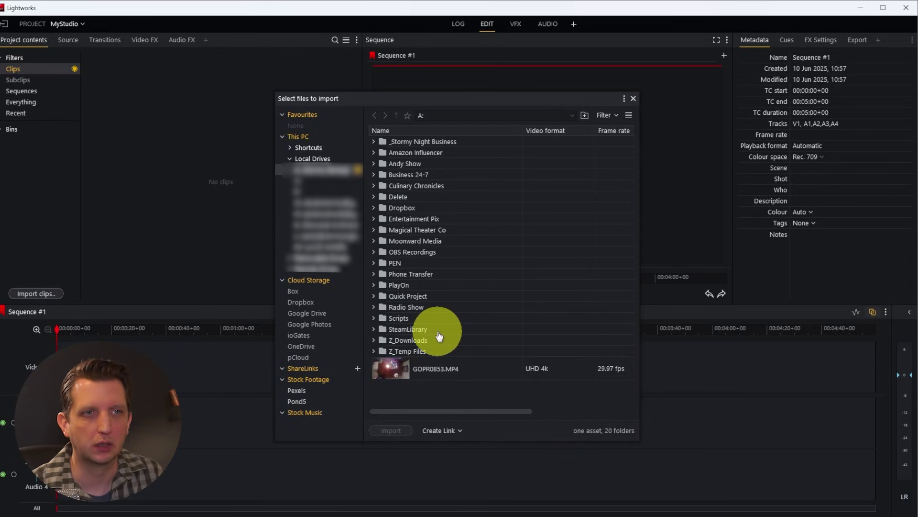
click(374, 275)
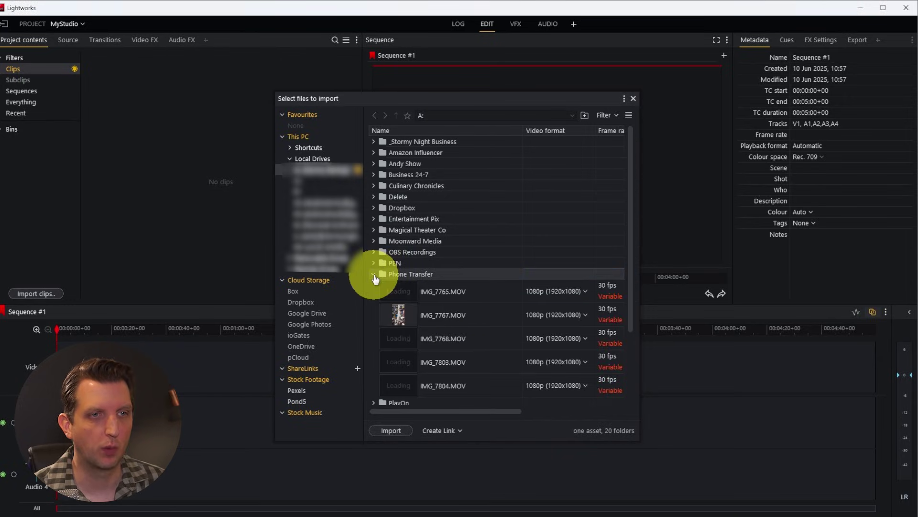
click(448, 294)
shift+click(438, 315)
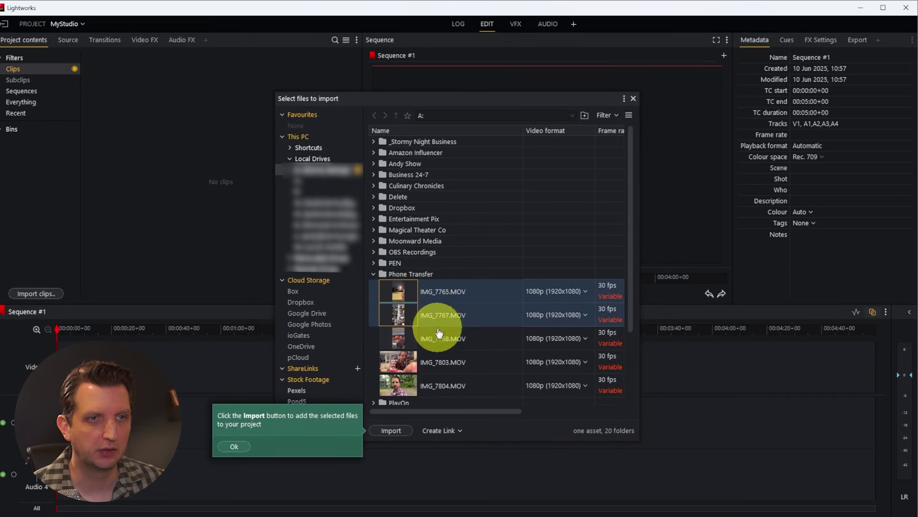
shift+click(443, 342)
scroll(445, 344, down, 3)
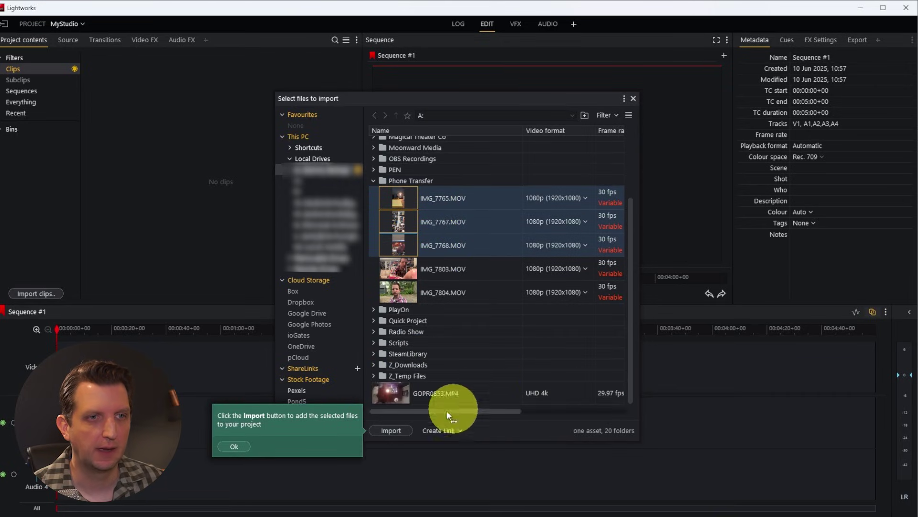
click(392, 431)
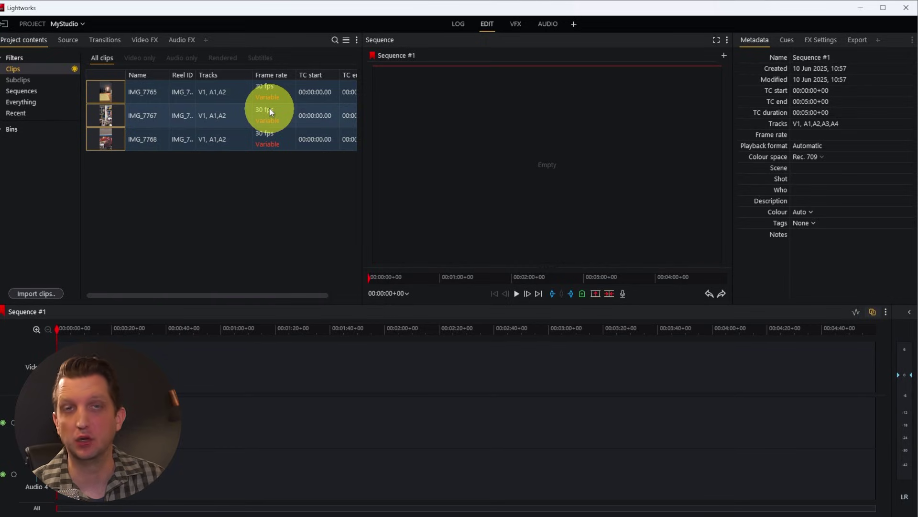
Step: Place clips IMG_7765, IMG_7767 and IMG_7768 one after another at the start of the Sequence #1 timeline
key(v)
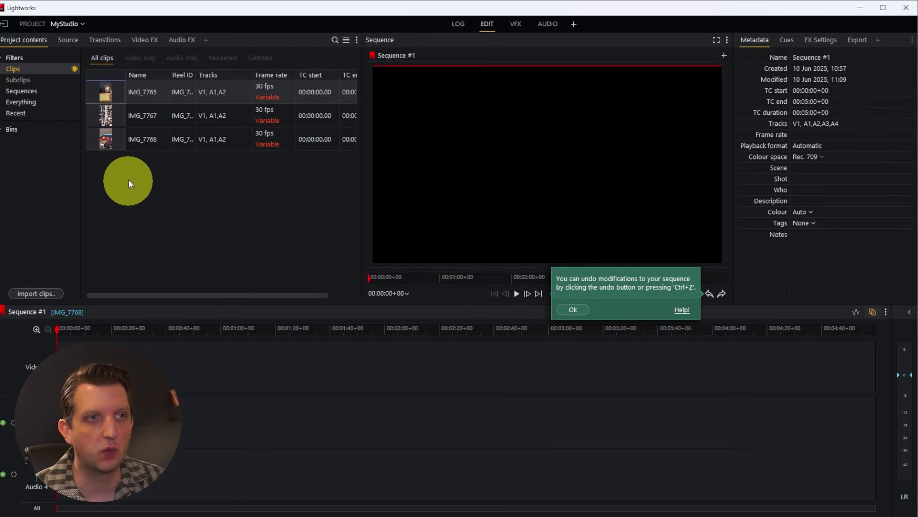
drag(138, 153, 115, 363)
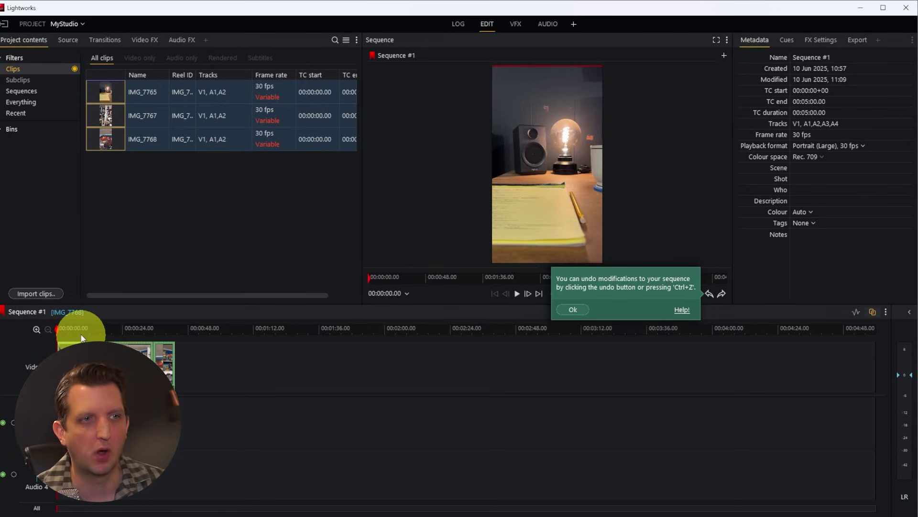
click(96, 349)
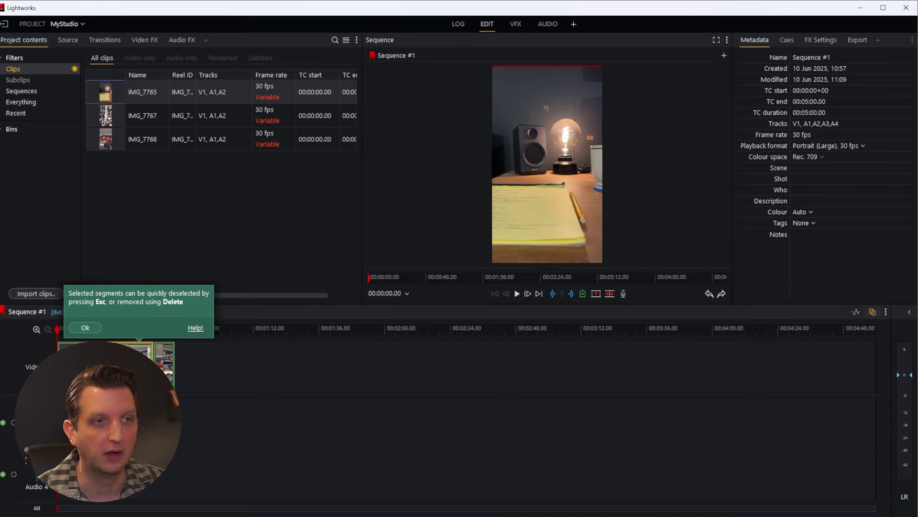
click(104, 327)
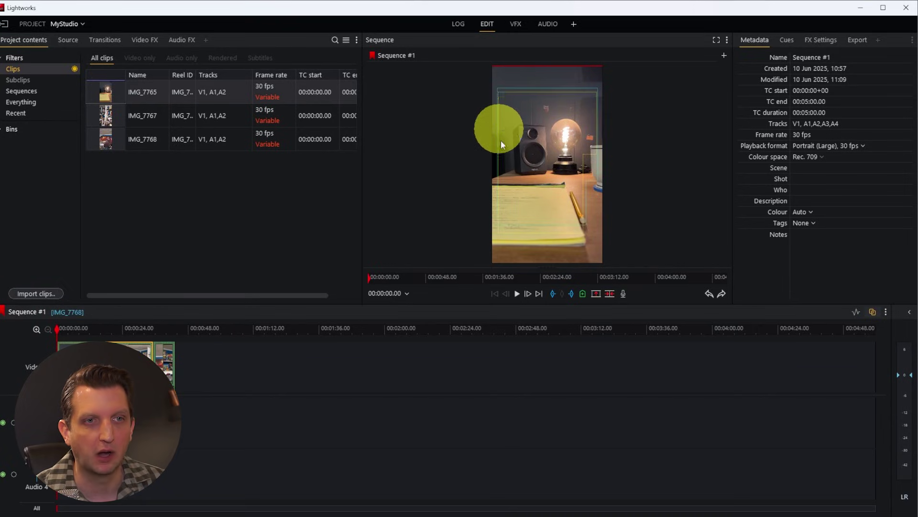
Step: Play the sequence briefly from the start and scrub through all three clips to preview them
click(517, 294)
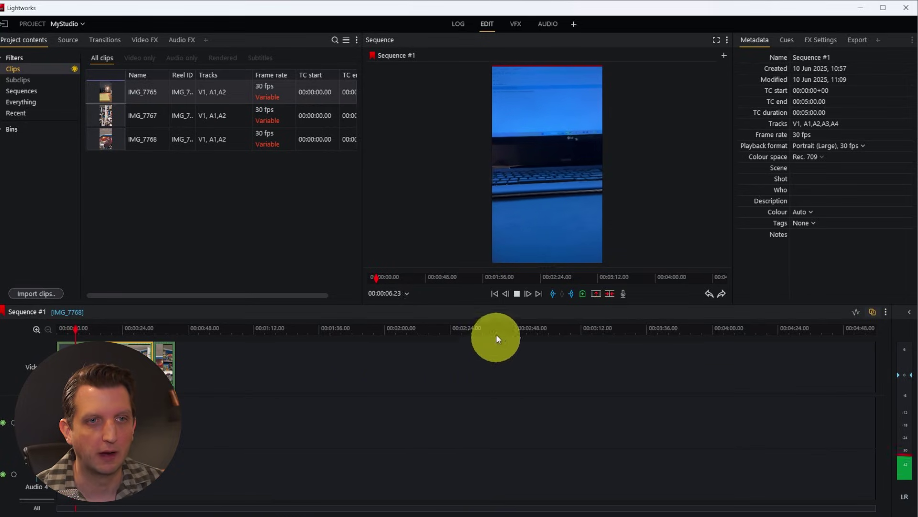
click(517, 294)
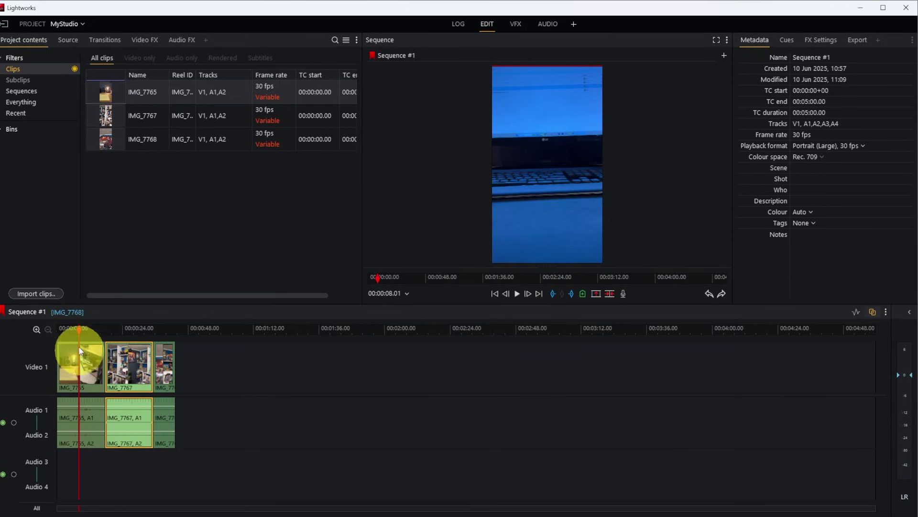
drag(79, 329, 121, 329)
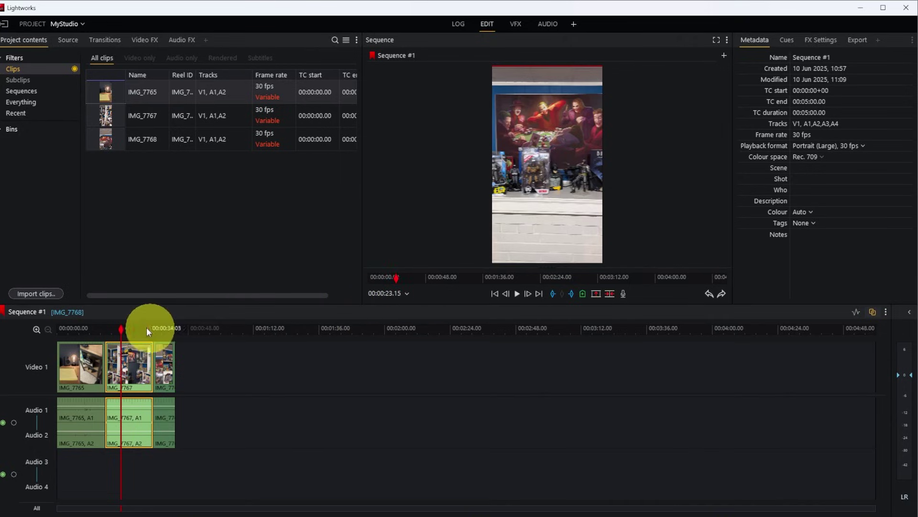
click(168, 331)
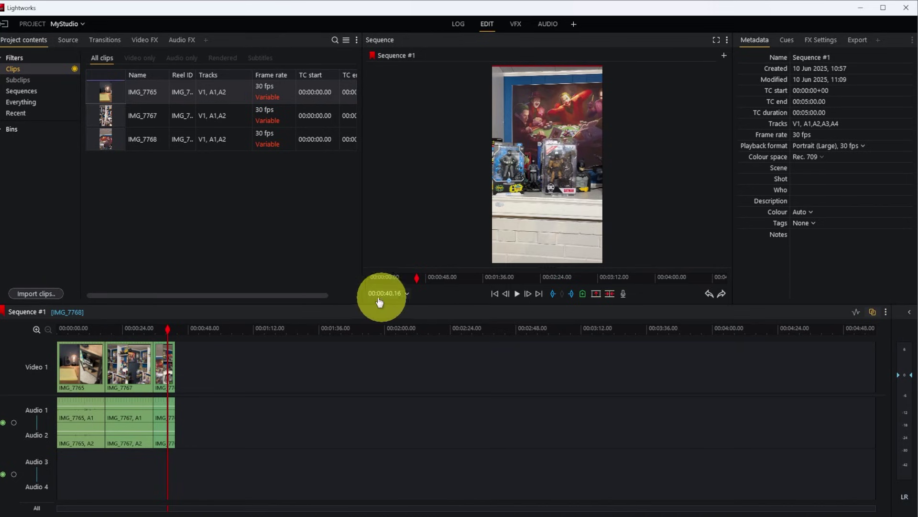
click(130, 333)
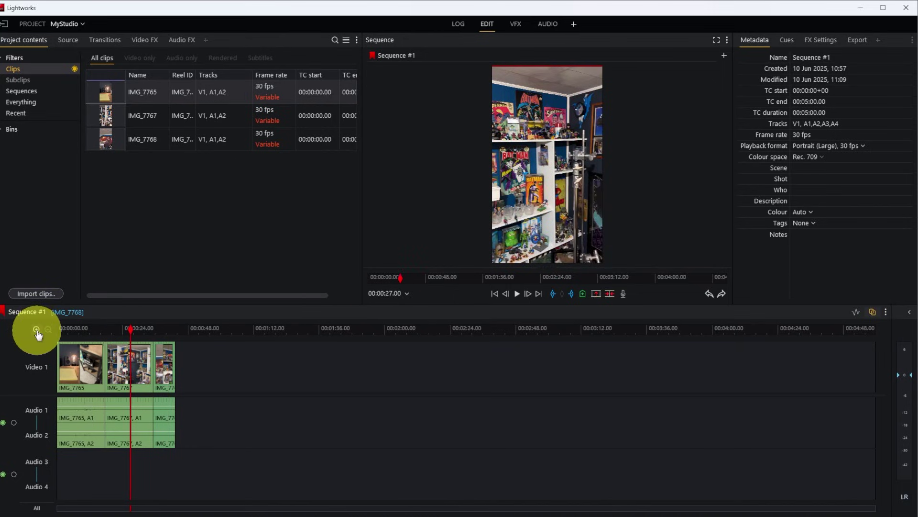
Step: Zoom the timeline in and out to examine the clips at different scales
click(37, 329)
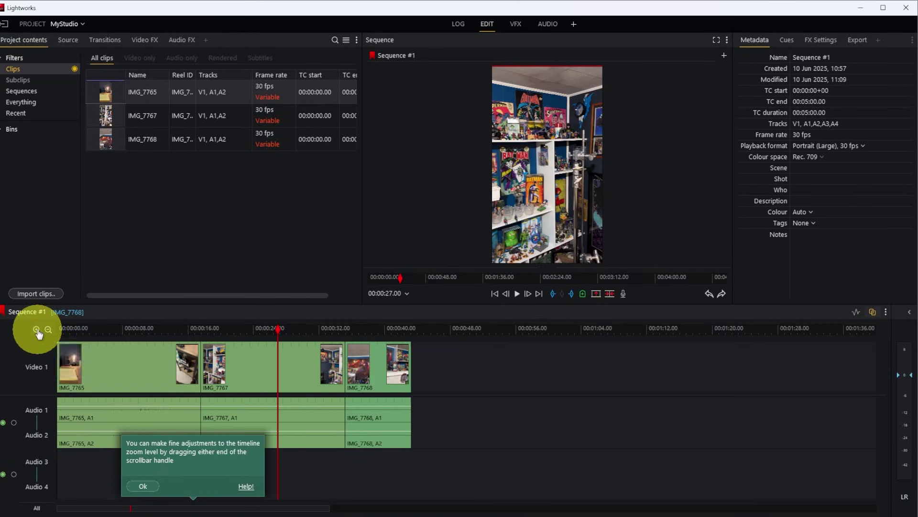
click(36, 329)
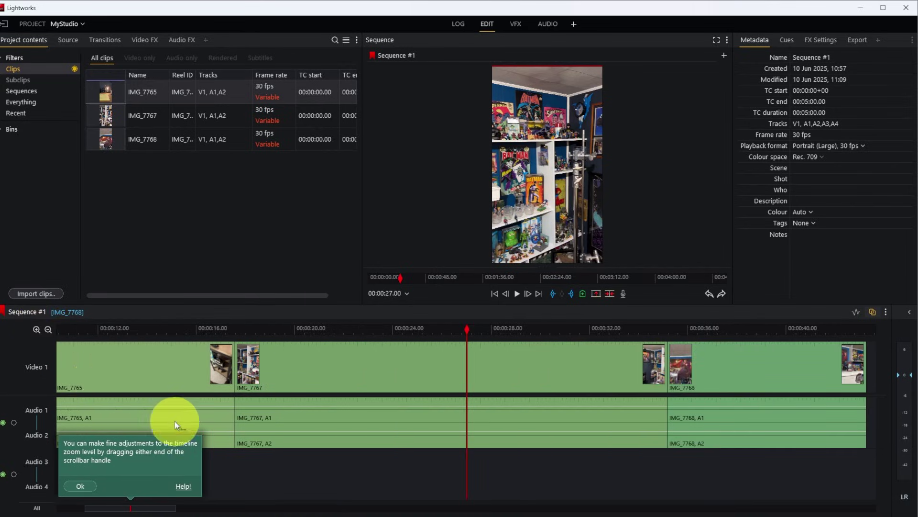
click(48, 329)
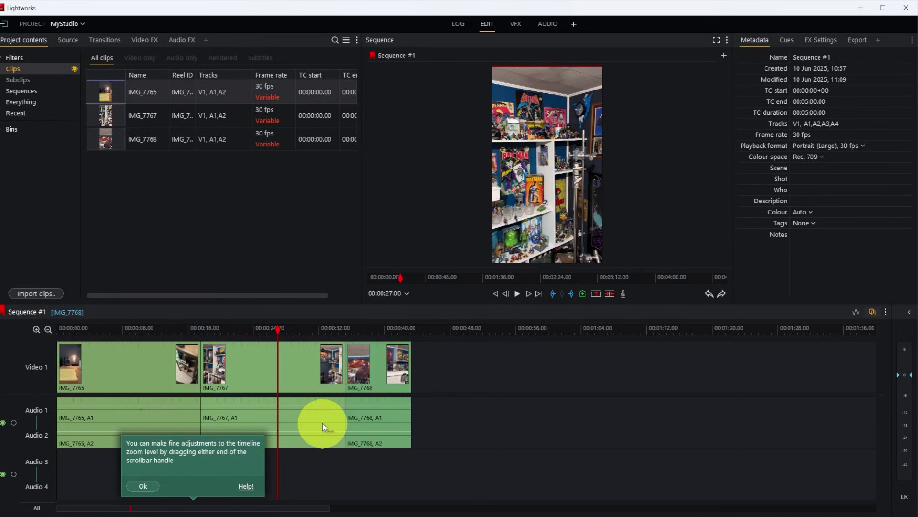
scroll(323, 429, down, 2)
scroll(323, 429, up, 5)
scroll(323, 430, down, 3)
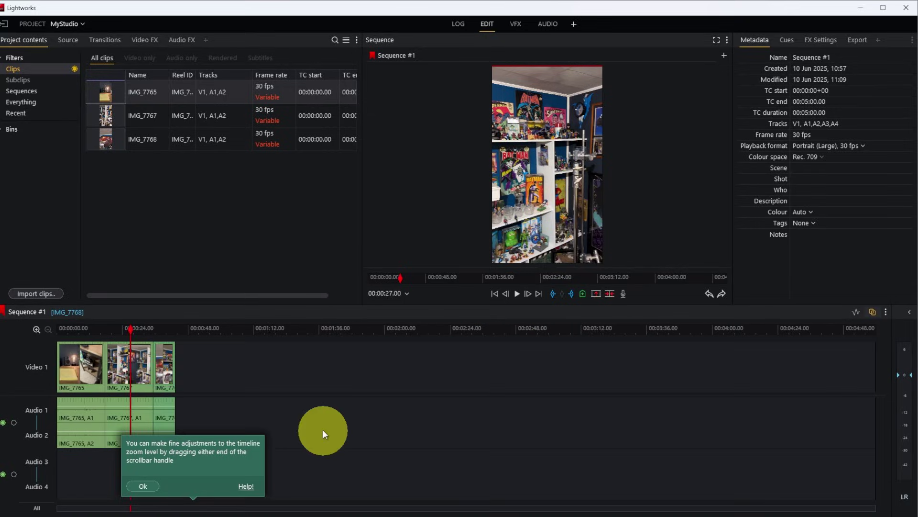
scroll(323, 430, up, 3)
scroll(323, 429, down, 3)
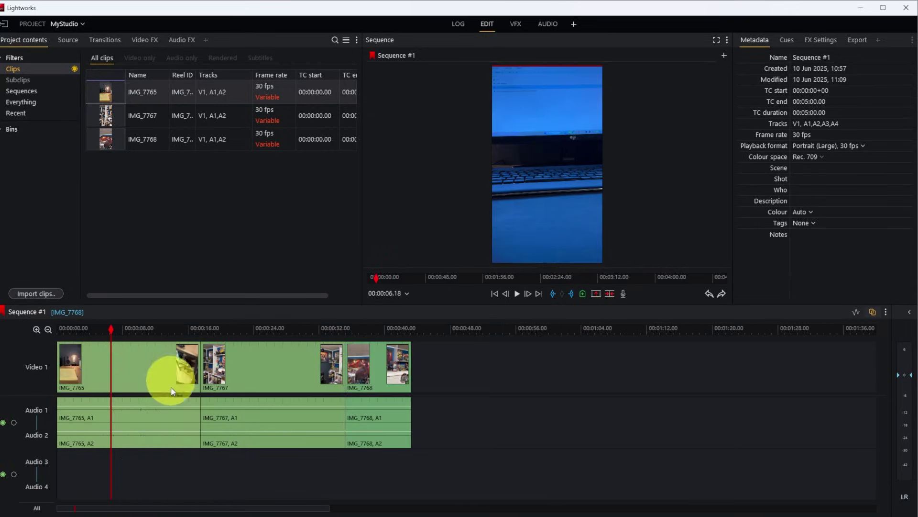
Step: Test muting and soloing audio tracks 1 and 2, playing the sequence from the start while they are muted
key(Home)
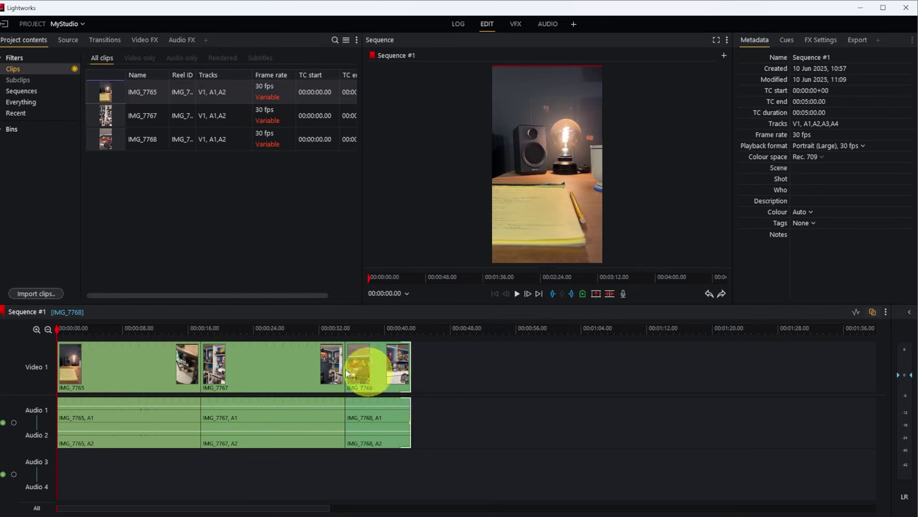
click(2, 423)
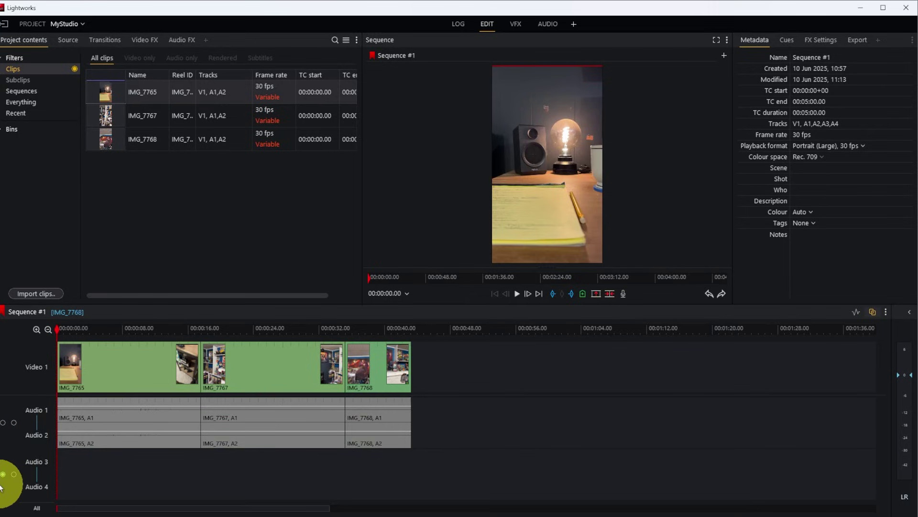
click(517, 294)
click(517, 295)
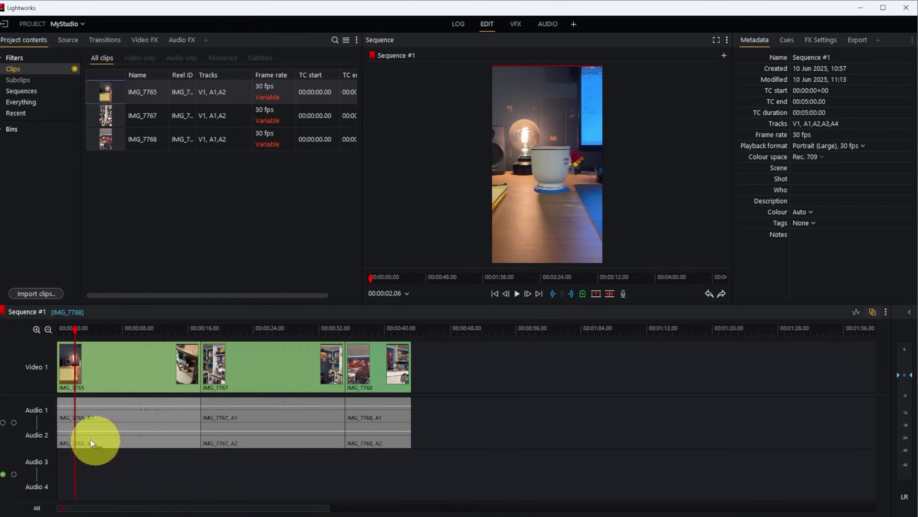
click(19, 434)
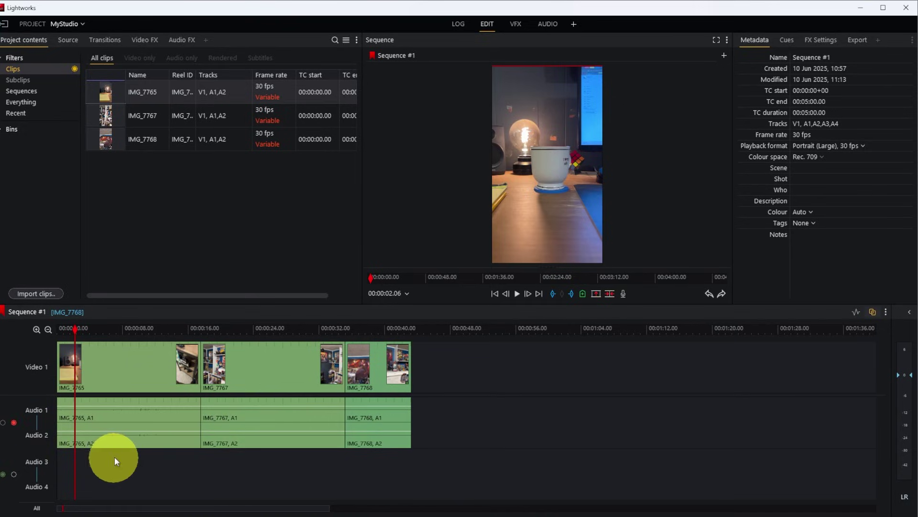
click(19, 425)
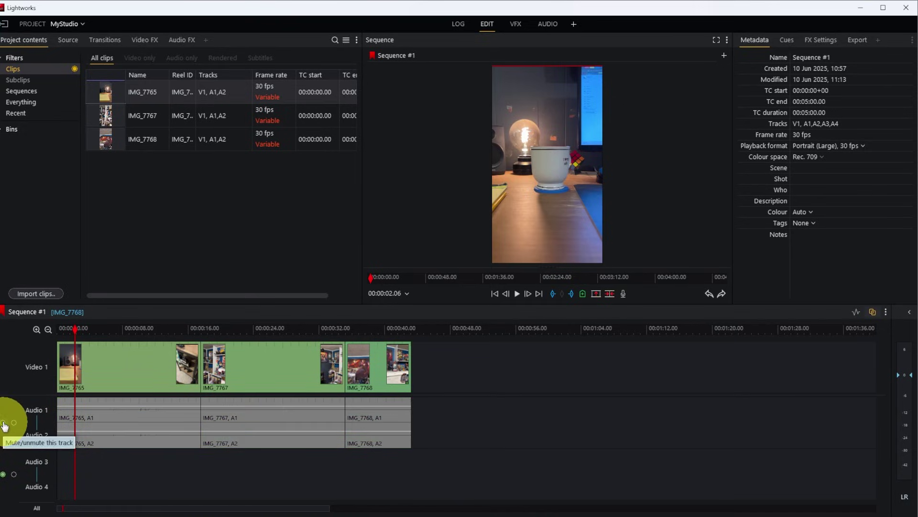
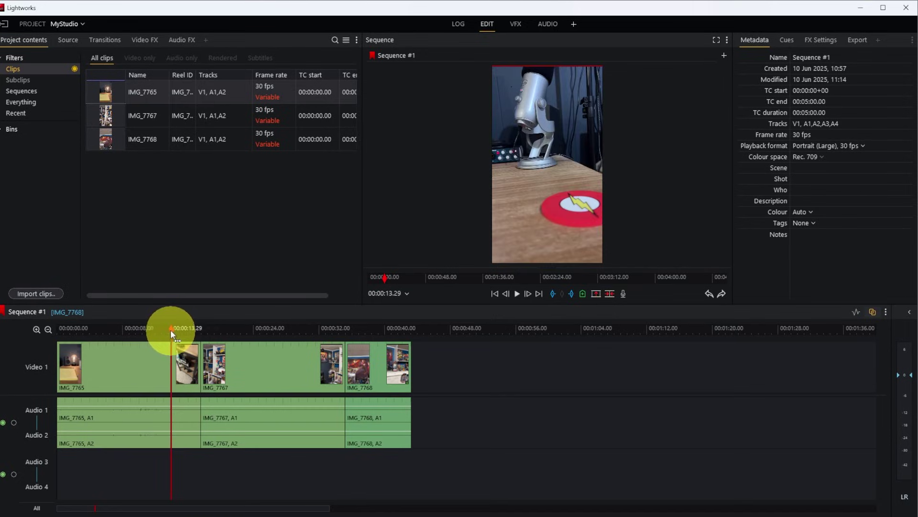
Step: Try trimming the end of IMG_7765 to 00:00:13.16 and moving IMG_7767 against it, and put both clips back
click(194, 360)
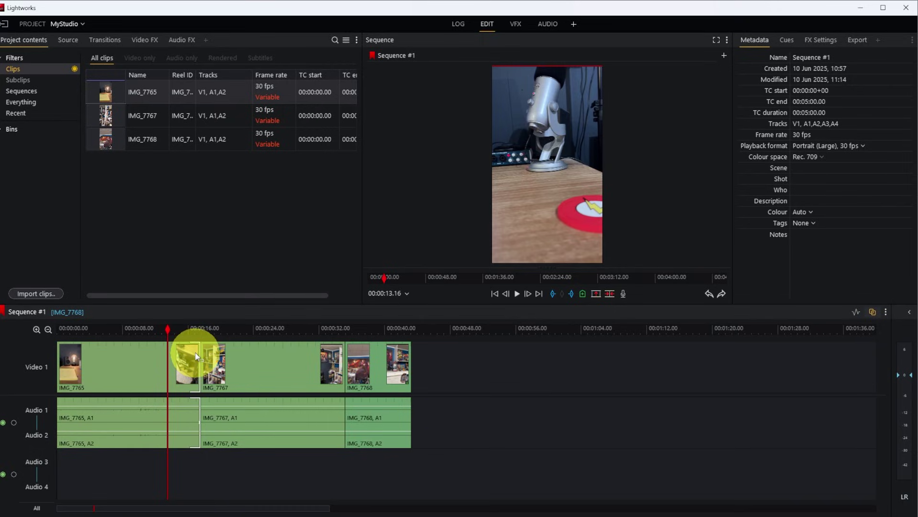
click(200, 355)
drag(196, 352, 167, 359)
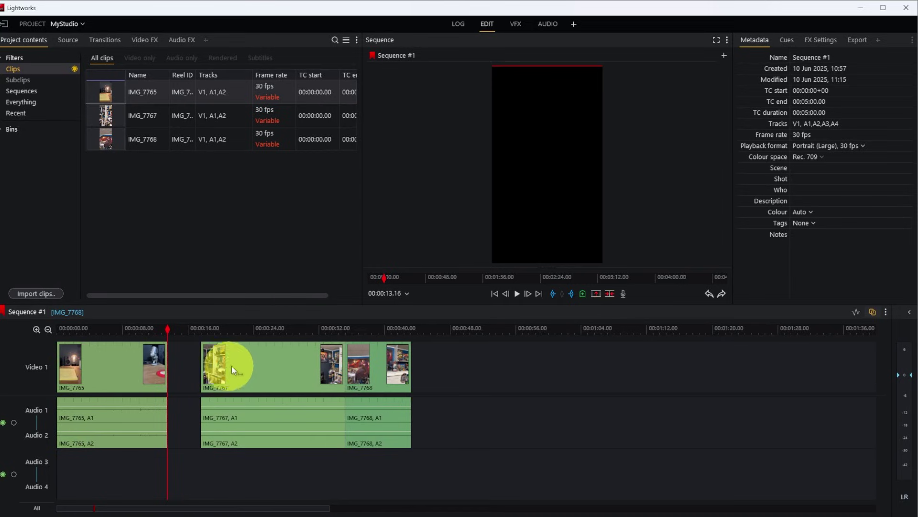
drag(248, 370, 218, 374)
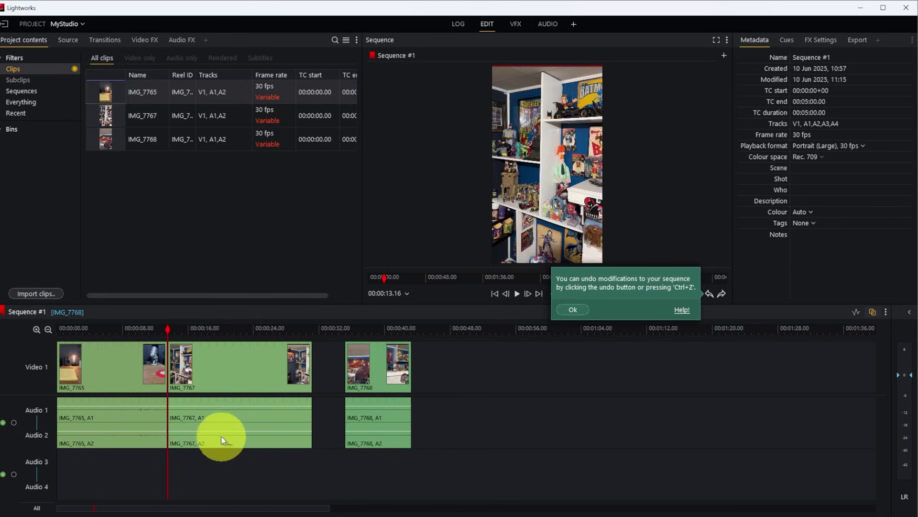
drag(216, 380, 251, 410)
click(199, 370)
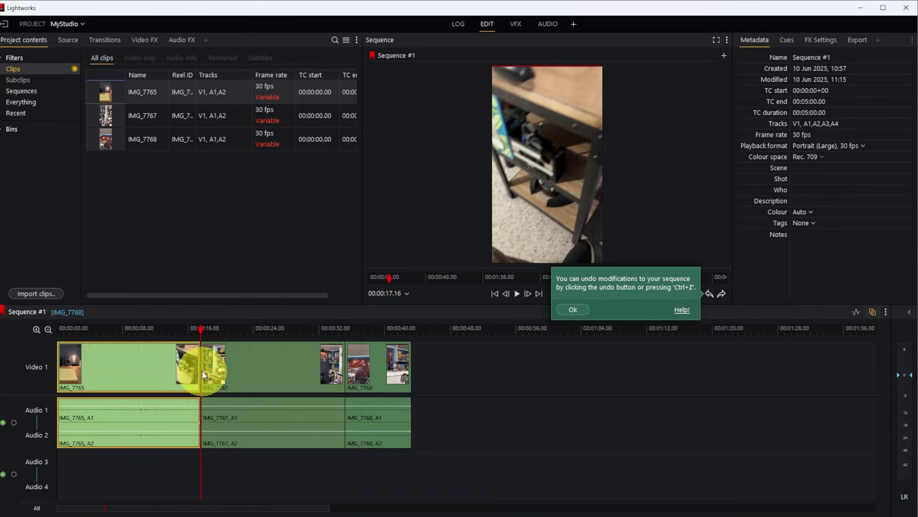
Step: Split IMG_7765 at 00:00:13.29, and delete the piece after the cut along with its gap
drag(202, 371, 171, 341)
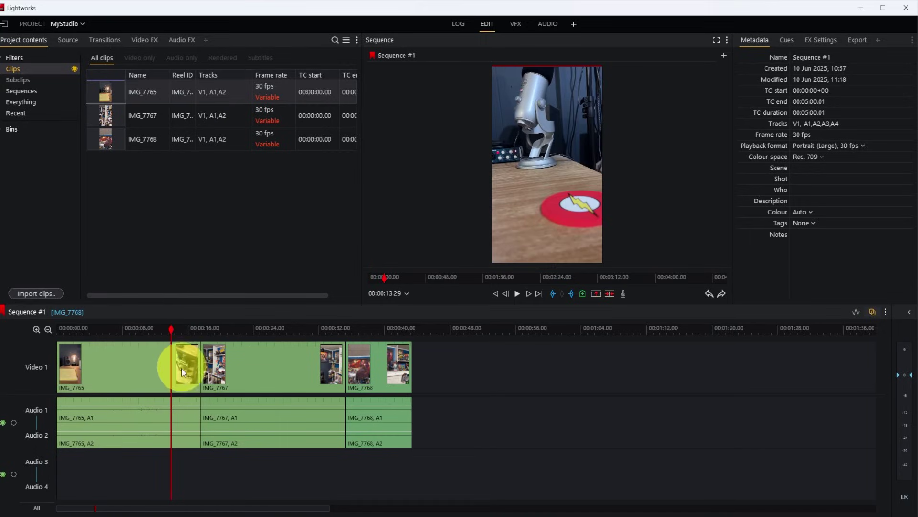
key(c)
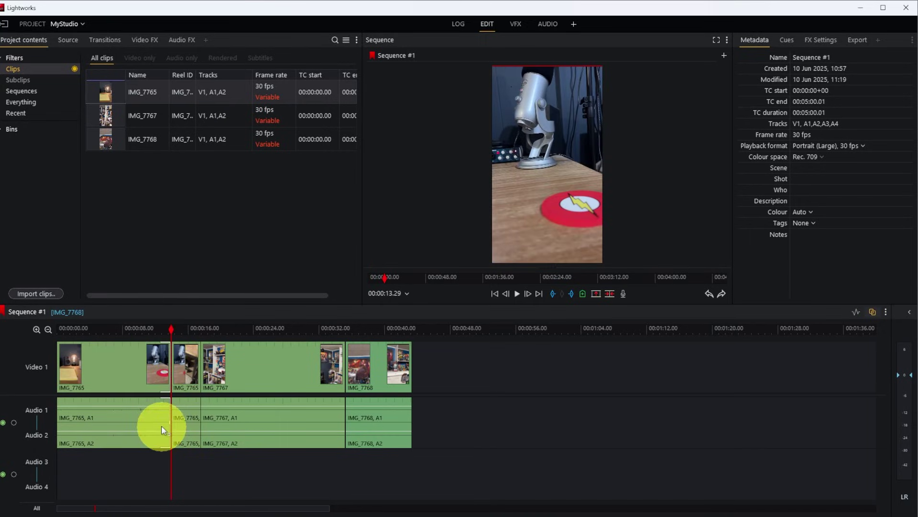
click(188, 371)
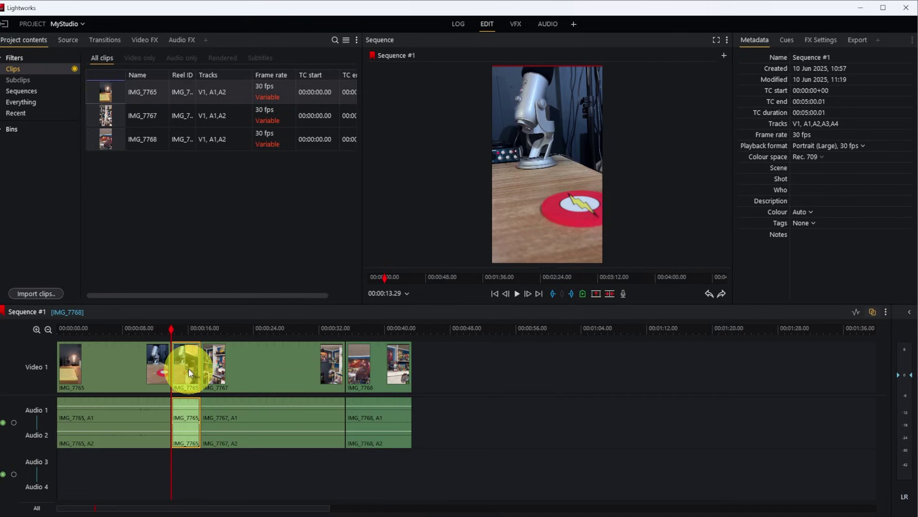
key(Delete)
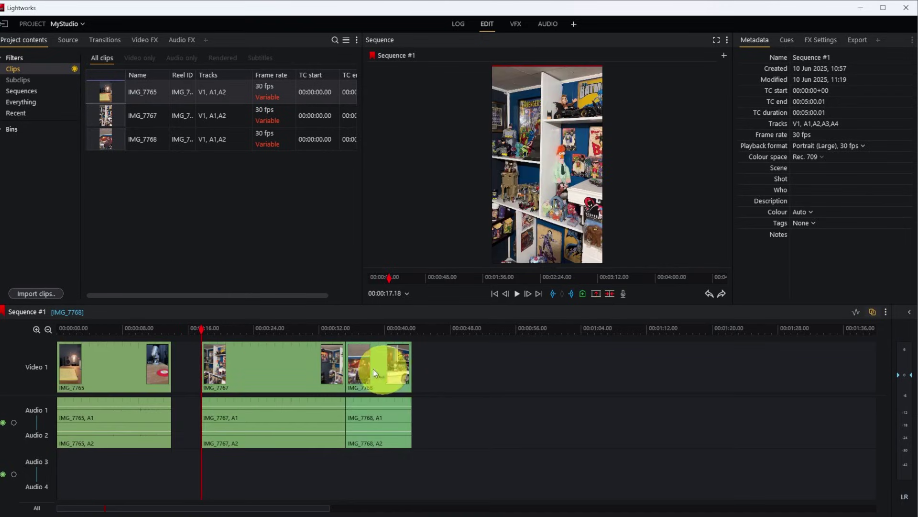
right_click(183, 363)
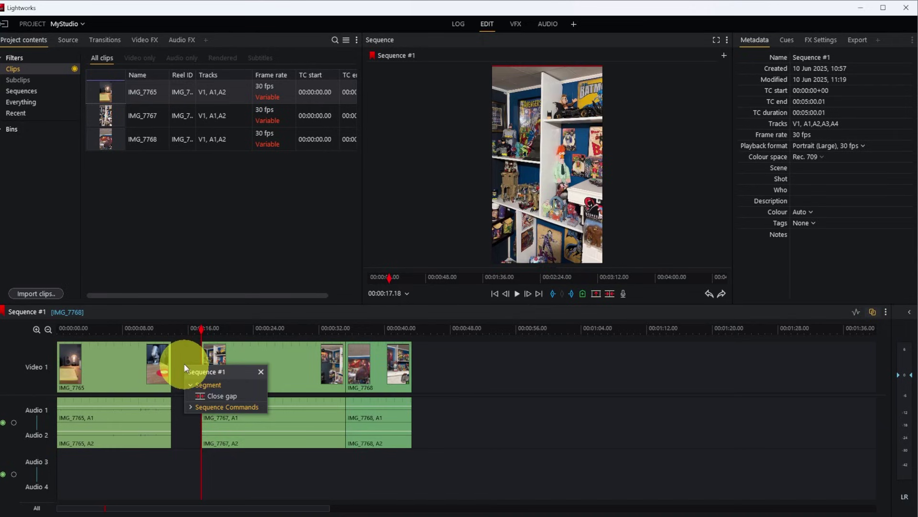
click(207, 398)
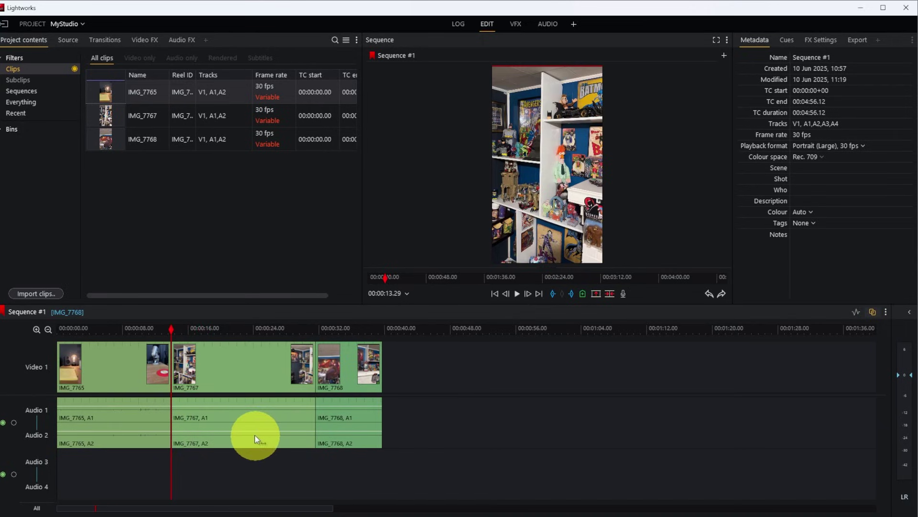
Step: Move IMG_7767 behind IMG_7768 on the timeline and close the gap left after IMG_7765
drag(214, 376, 427, 365)
right_click(216, 375)
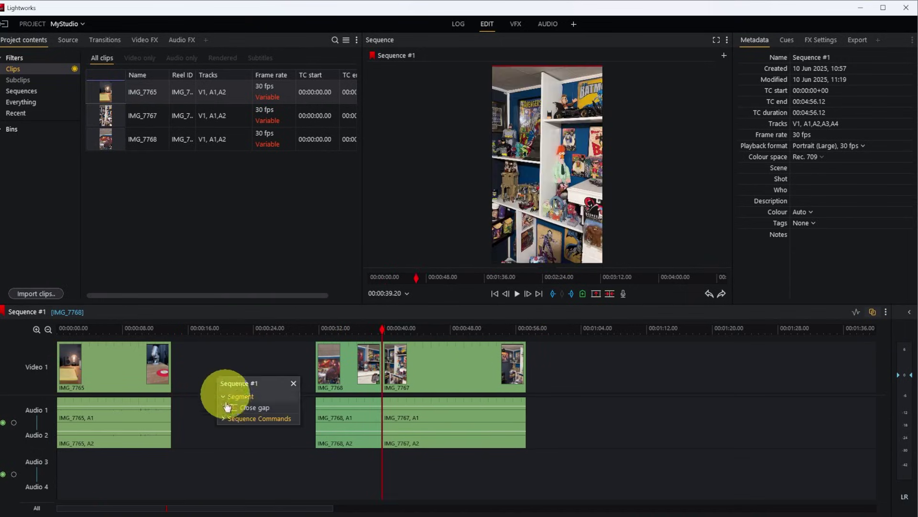
click(236, 405)
Step: Trim the end of IMG_7768 to about 00:00:20.00 and move IMG_7767 directly against it
drag(179, 336, 222, 330)
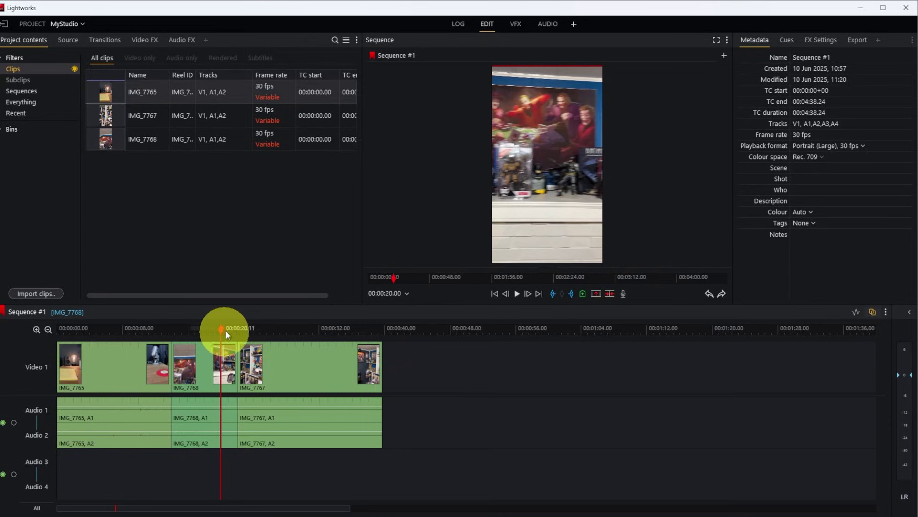
click(316, 374)
drag(310, 372, 297, 371)
Step: Trim the end of IMG_7767 to 00:00:30.06 on the timeline
drag(223, 329, 273, 332)
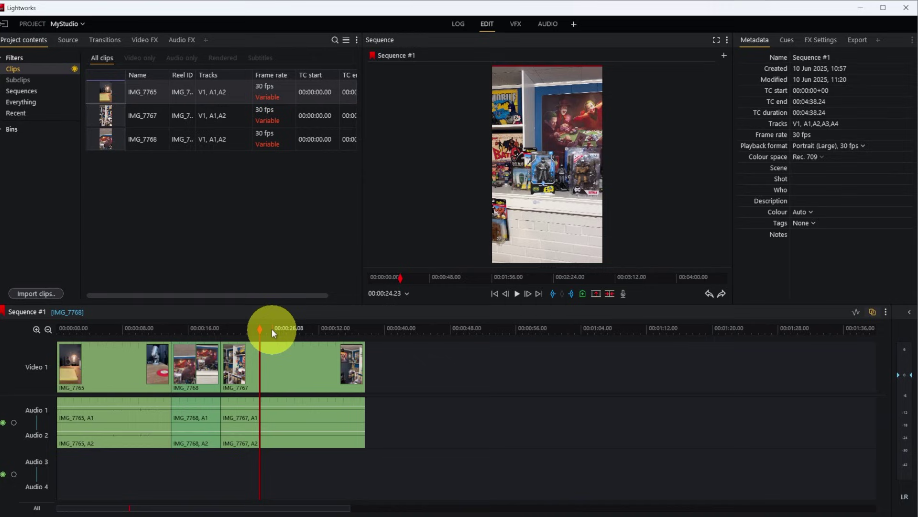
drag(260, 330, 310, 330)
drag(343, 381, 305, 379)
click(36, 329)
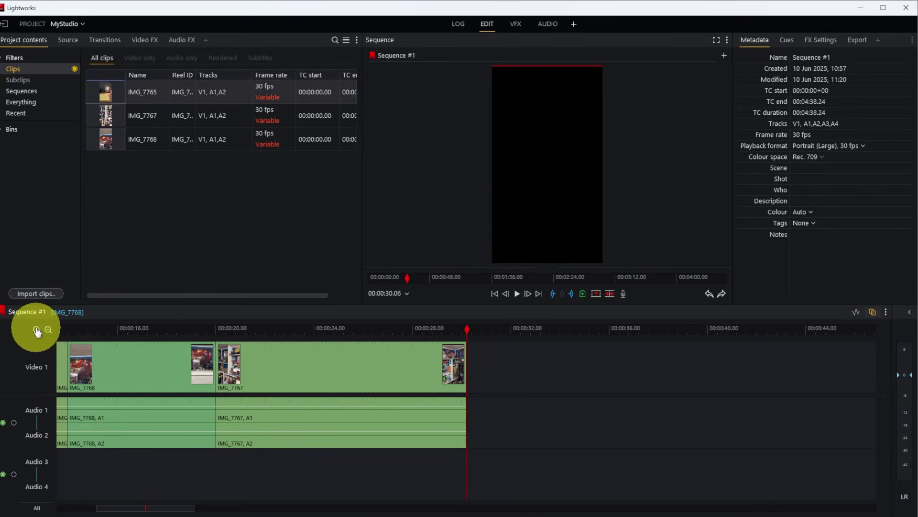
drag(164, 510, 20, 502)
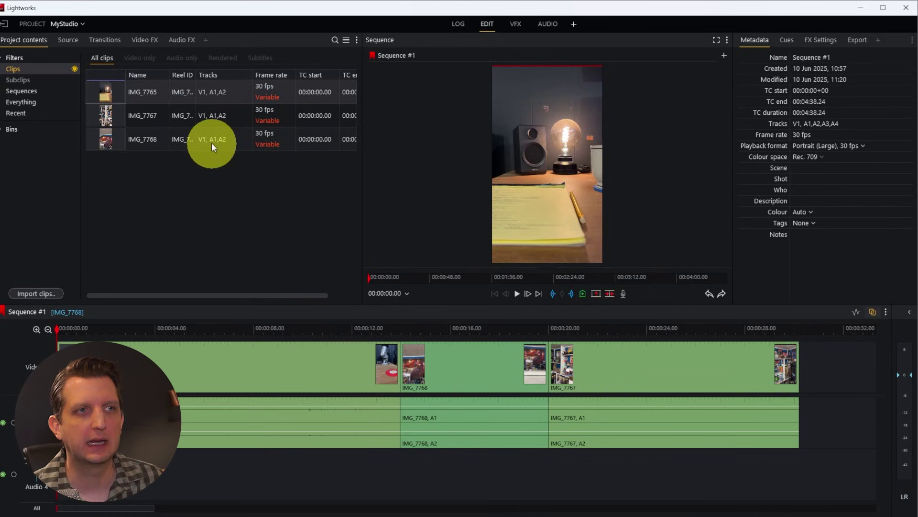
Step: Add the Double Sweep 5 transition at the cut between IMG_7765 and IMG_7768 and play it back
click(106, 41)
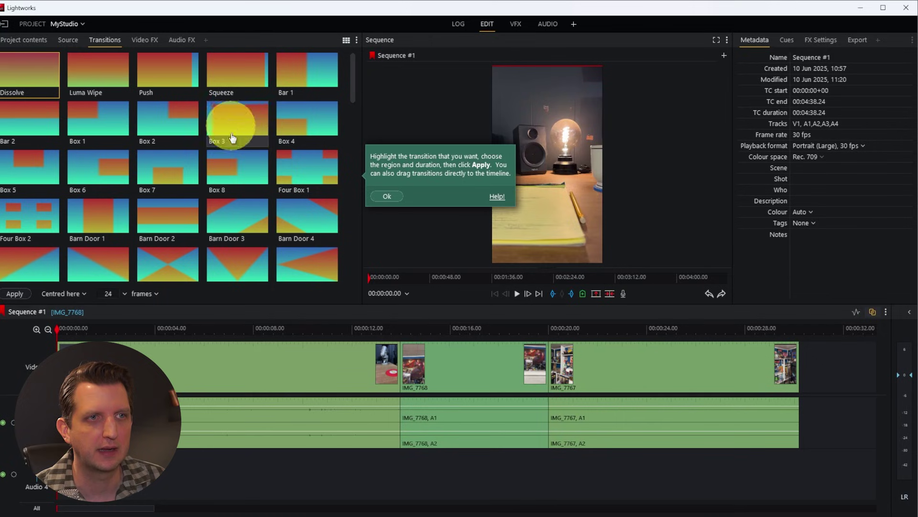
scroll(241, 195, down, 3)
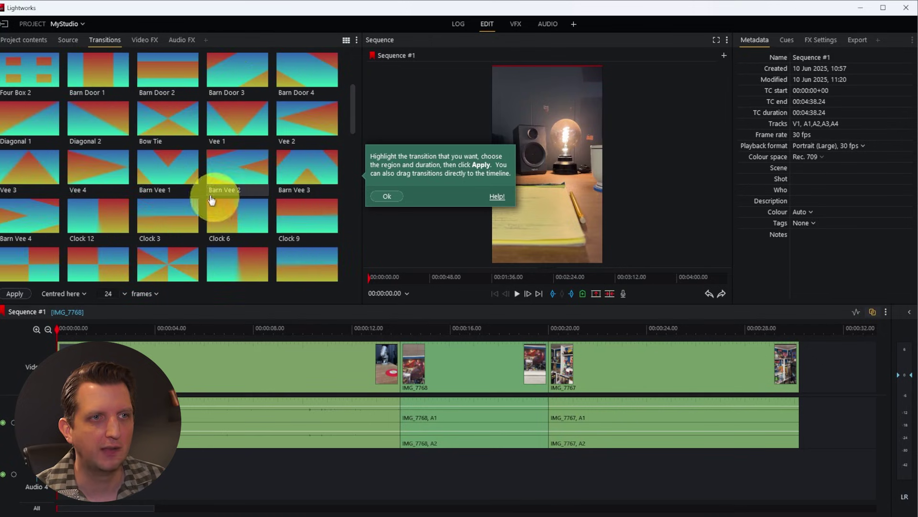
scroll(200, 194, down, 10)
scroll(186, 186, up, 5)
drag(181, 203, 406, 362)
drag(386, 330, 384, 337)
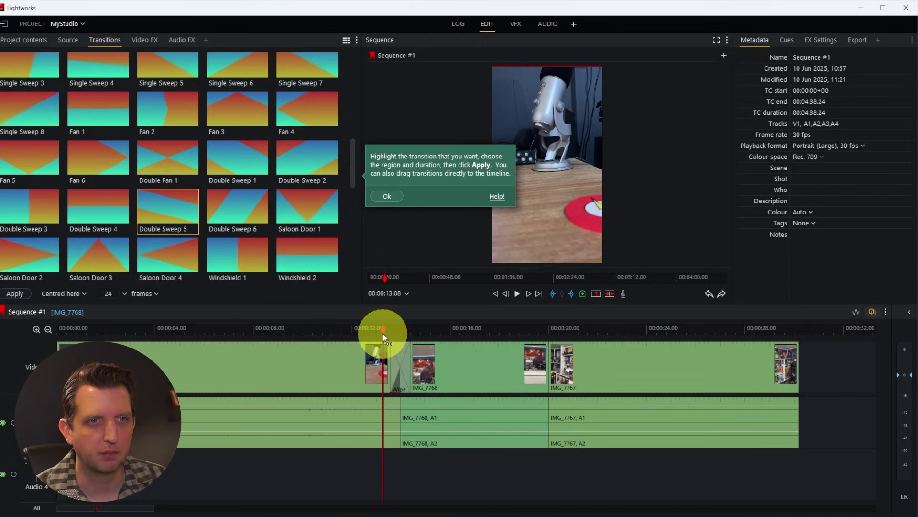
click(517, 294)
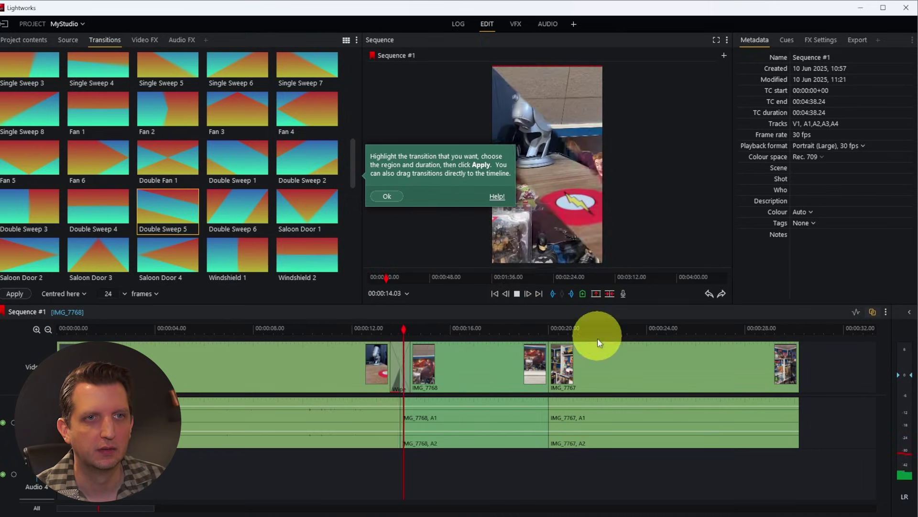
Step: Inspect the wipe between IMG_7765 and IMG_7768 and shift it so it starts at the cut, over IMG_7768
click(408, 342)
click(404, 380)
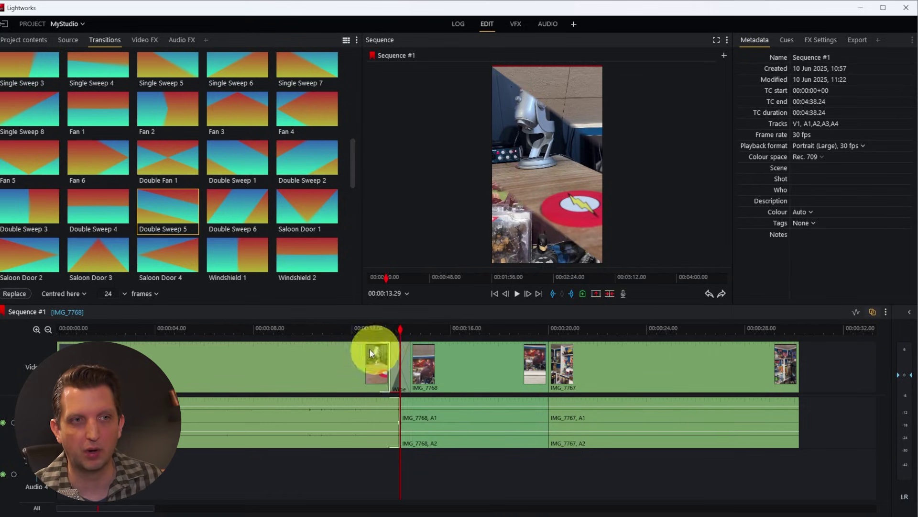
click(316, 373)
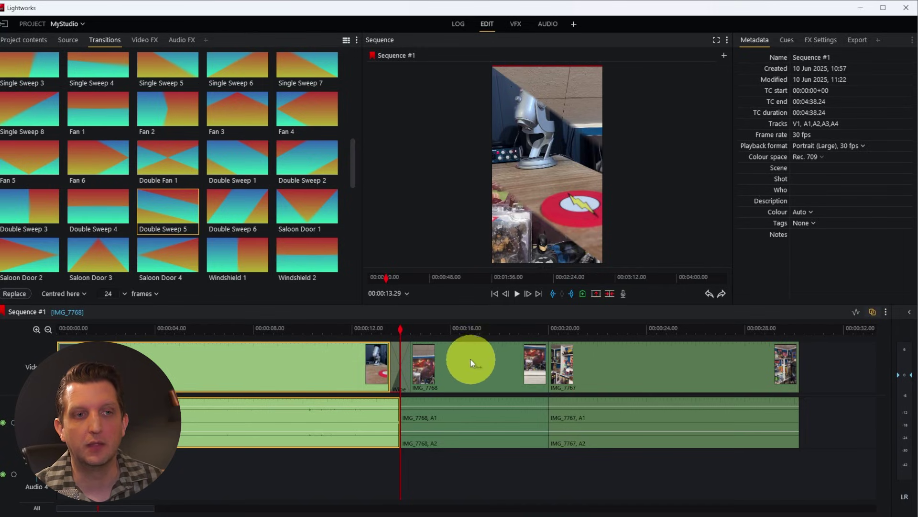
click(468, 361)
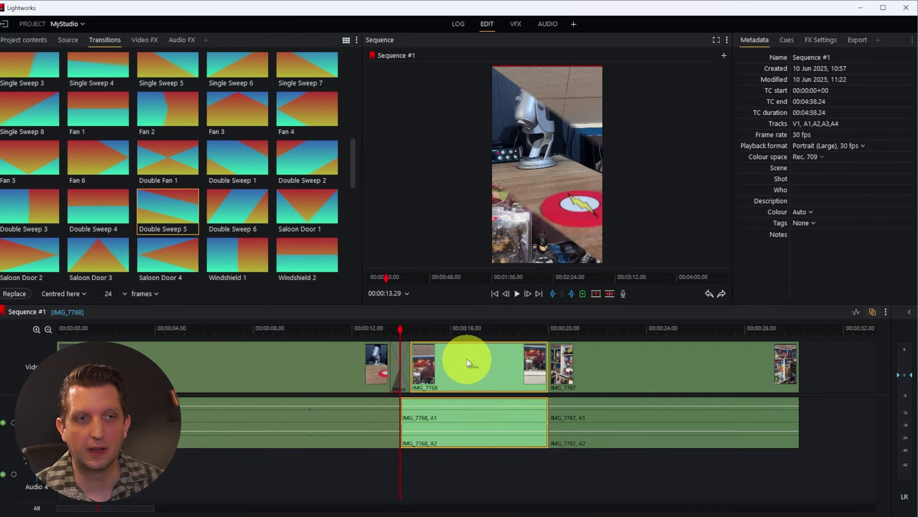
click(397, 329)
drag(397, 329, 395, 331)
drag(493, 242, 582, 176)
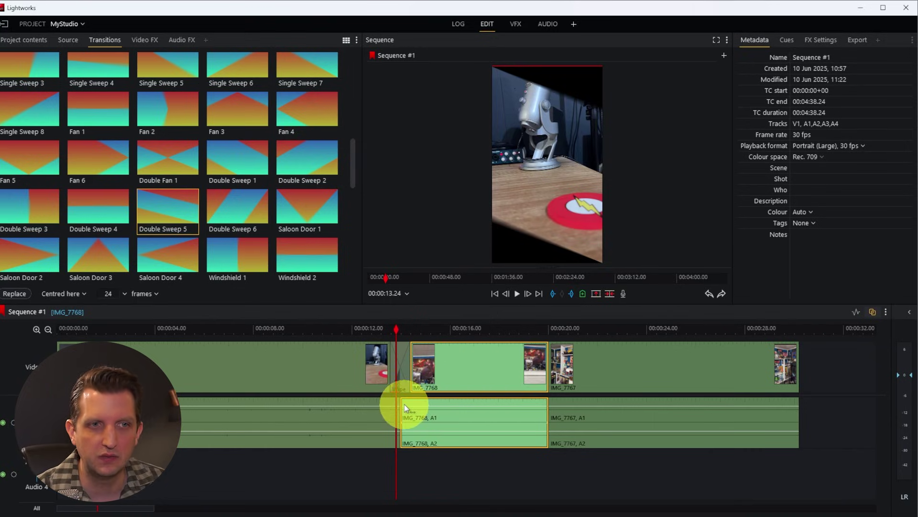
click(402, 362)
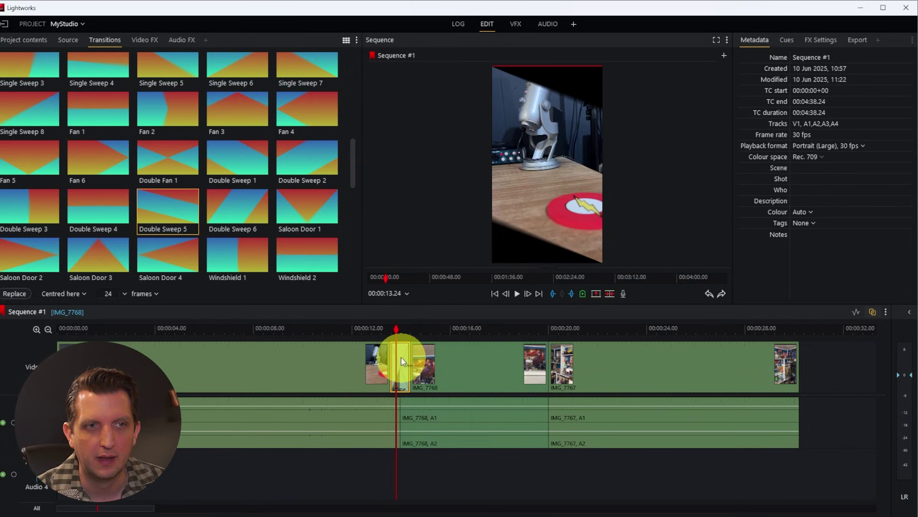
drag(403, 362, 430, 334)
Step: Add a Dissolve between IMG_7768 and IMG_7767 and shift it so it starts at the cut at 00:00:20.00
scroll(214, 250, up, 5)
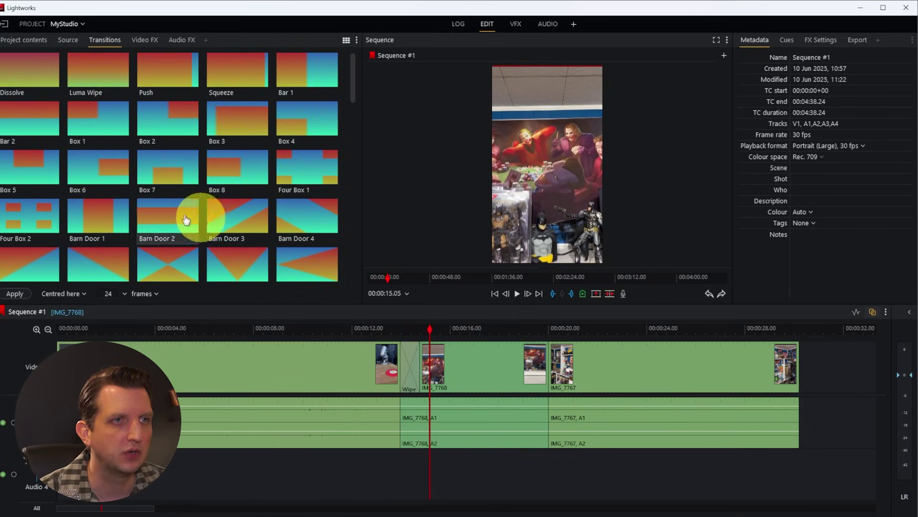
drag(25, 67, 563, 386)
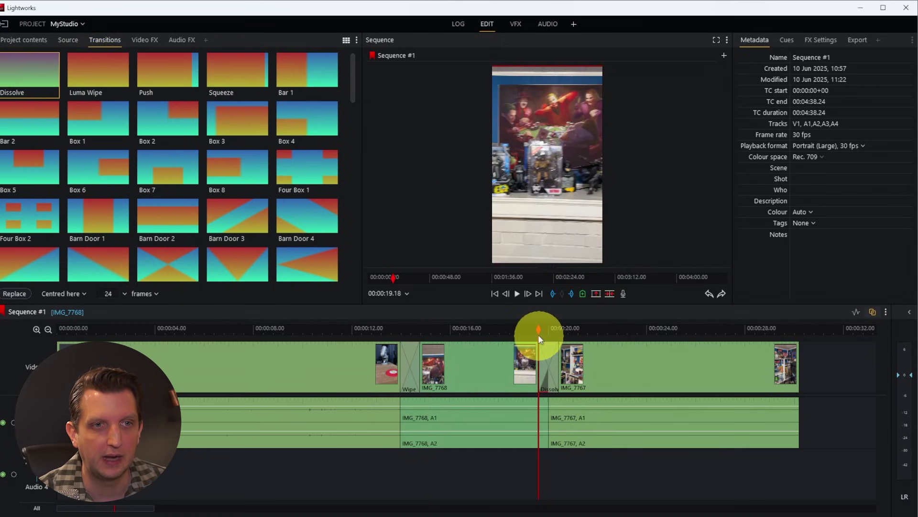
click(551, 362)
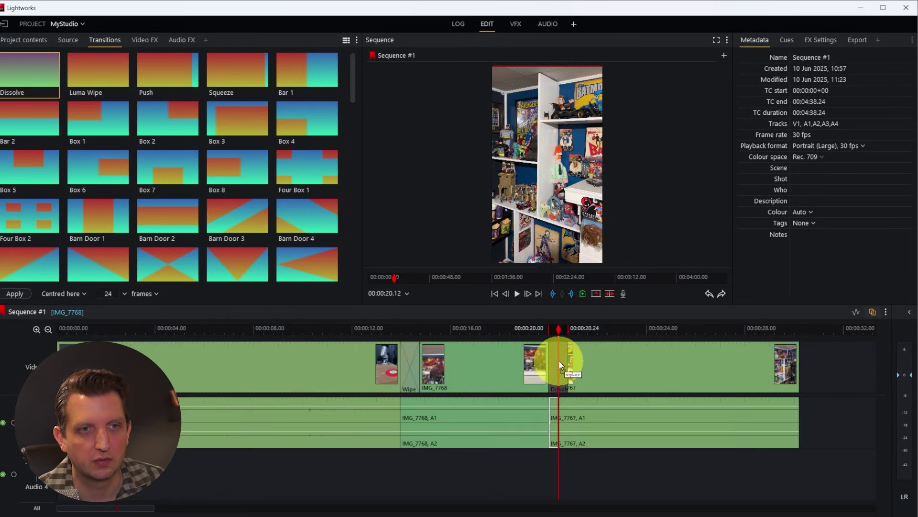
click(561, 360)
Step: Add a Dissolve to the start of IMG_7765 and scrub the opening seconds of the sequence
drag(560, 339, 106, 343)
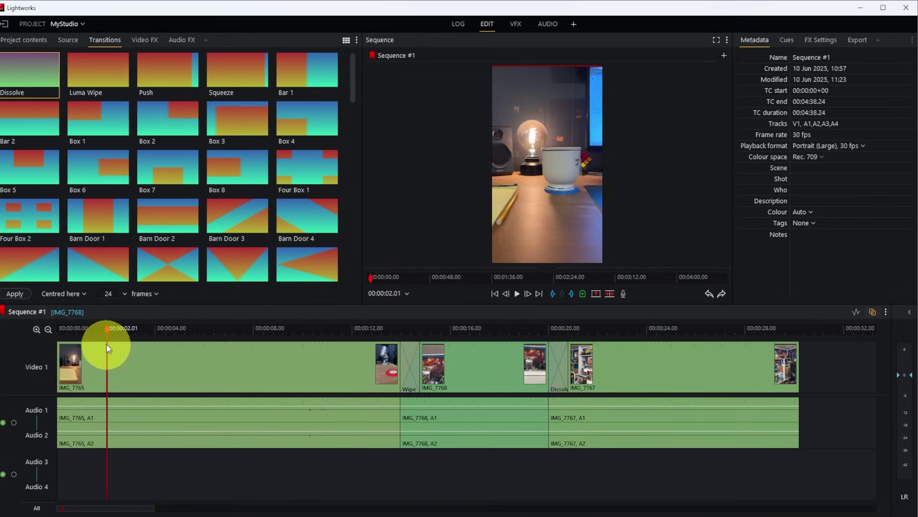
drag(28, 70, 101, 335)
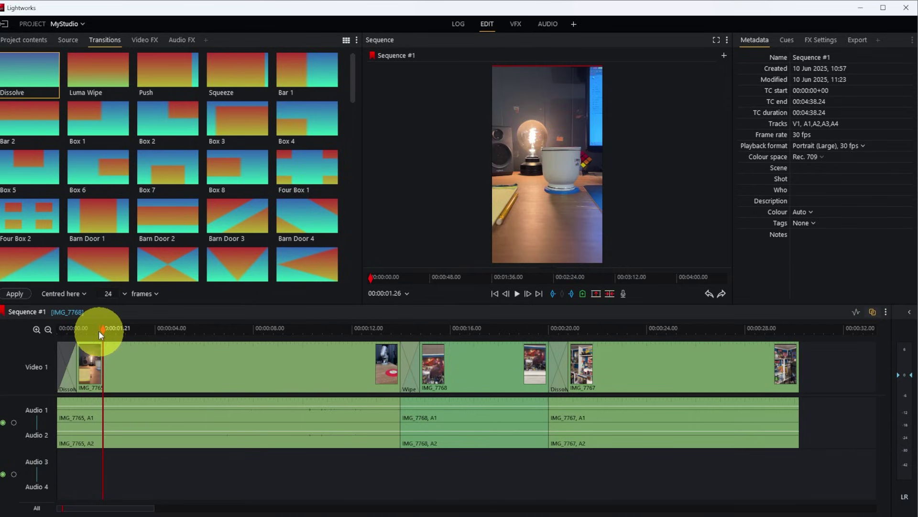
drag(103, 334, 99, 328)
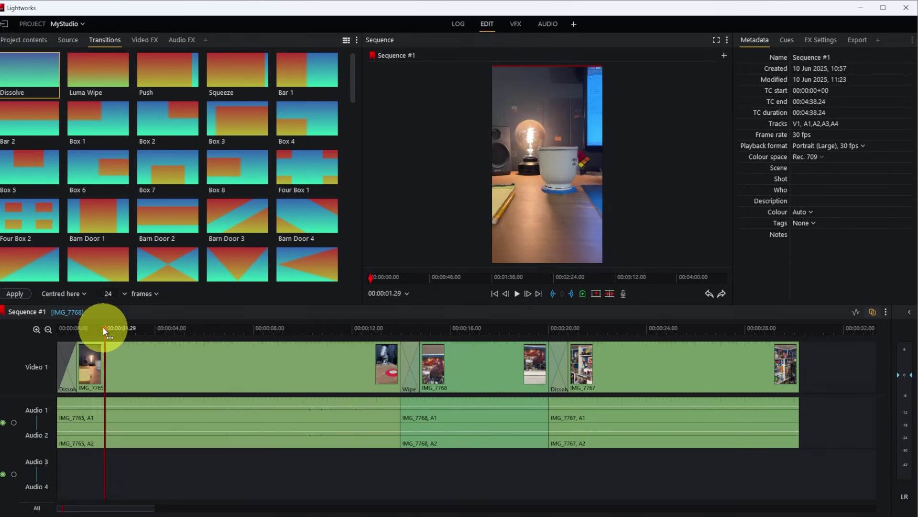
click(91, 245)
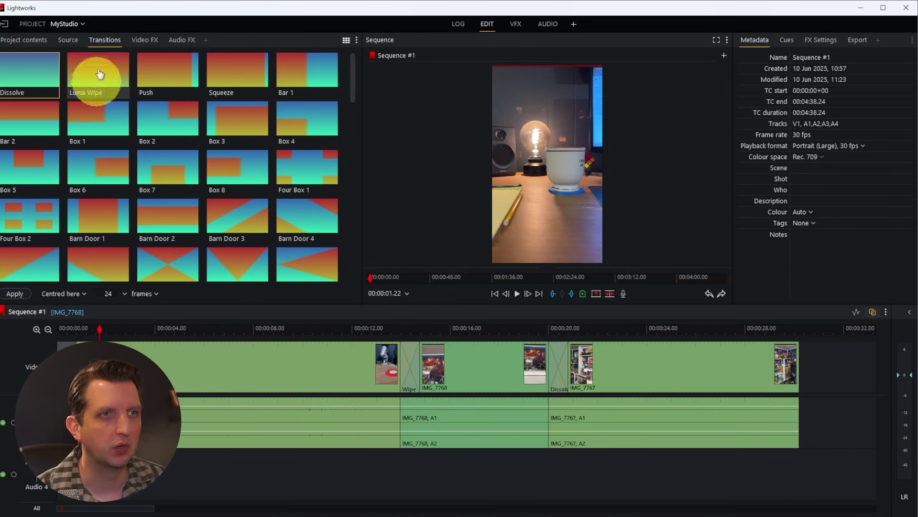
Step: Browse the text effects and place a Titles effect on a new effects track behind the last clip, at about 00:00:31.06
click(145, 41)
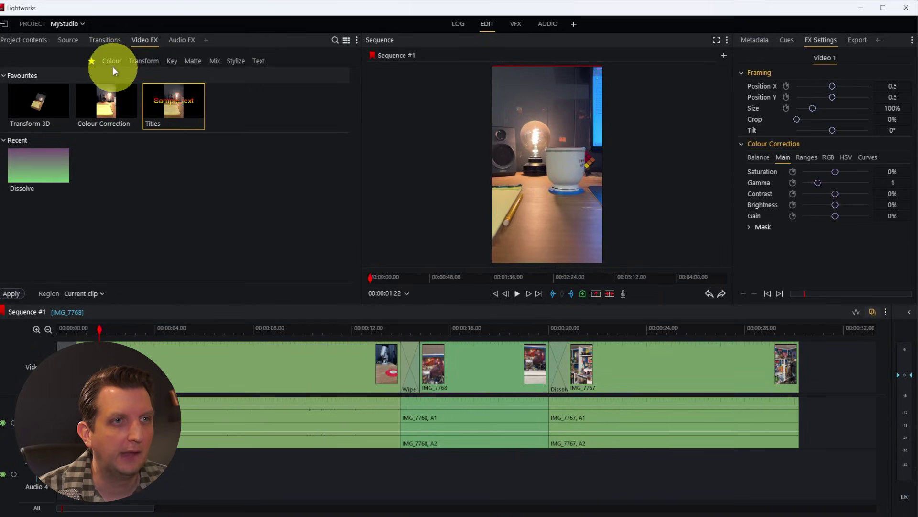
click(260, 59)
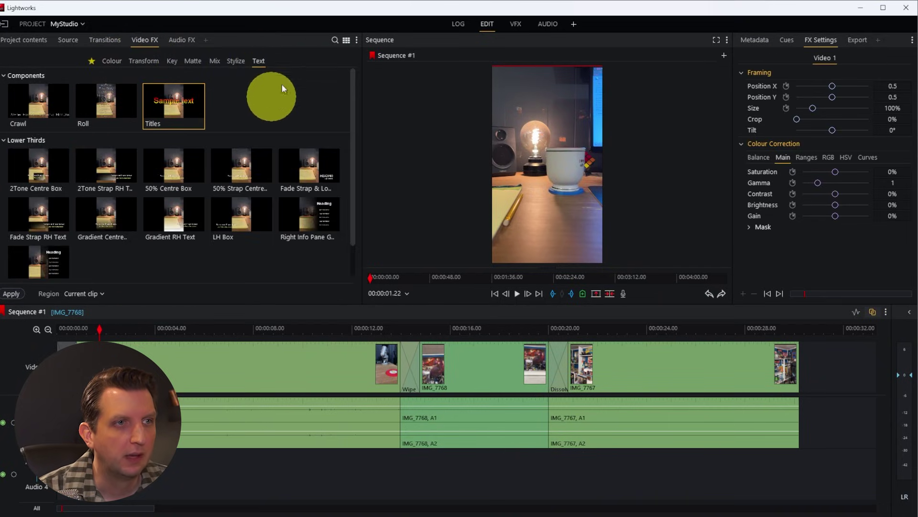
scroll(268, 129, down, 2)
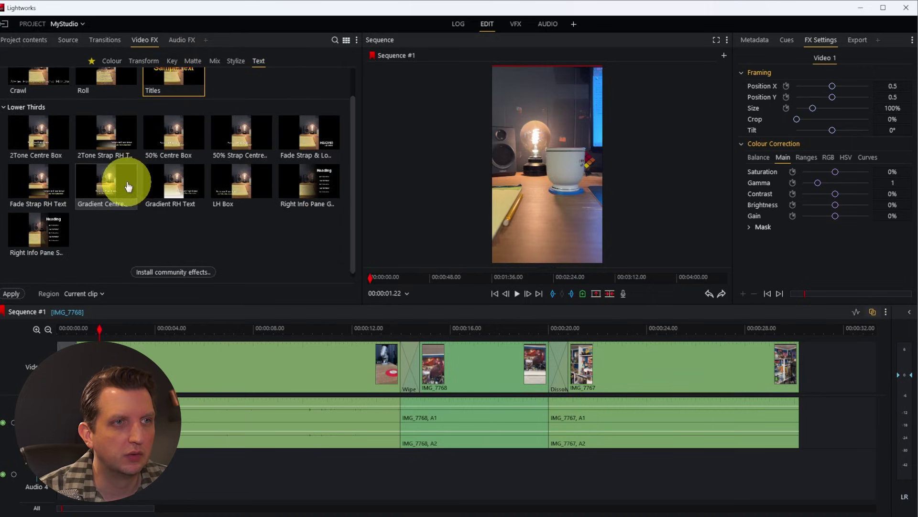
scroll(140, 188, up, 2)
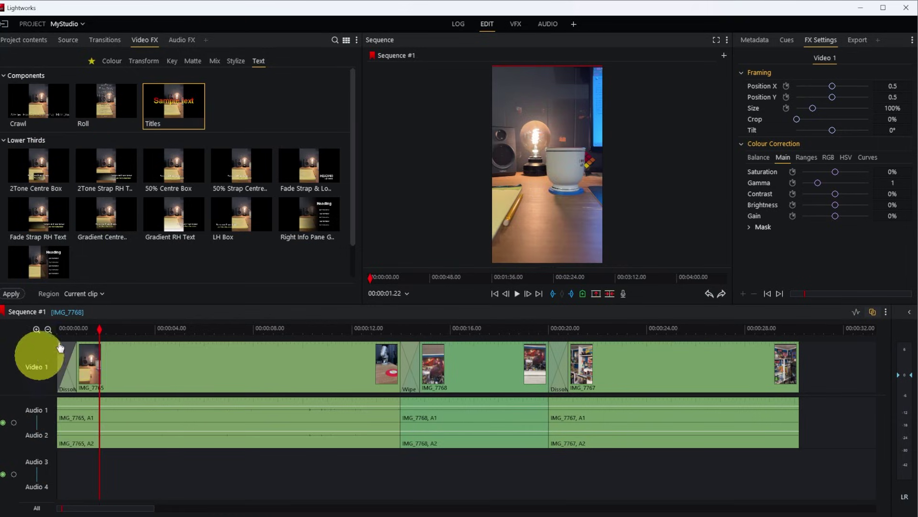
drag(162, 108, 178, 394)
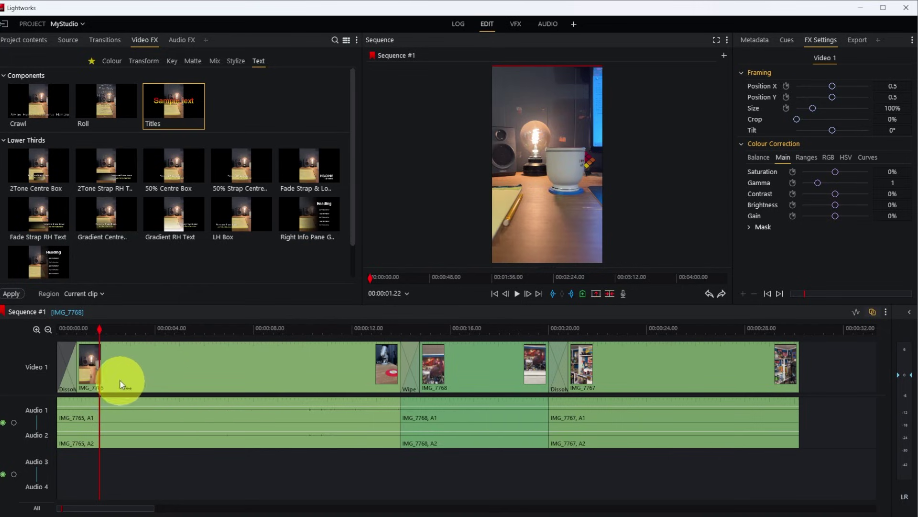
drag(122, 383, 121, 383)
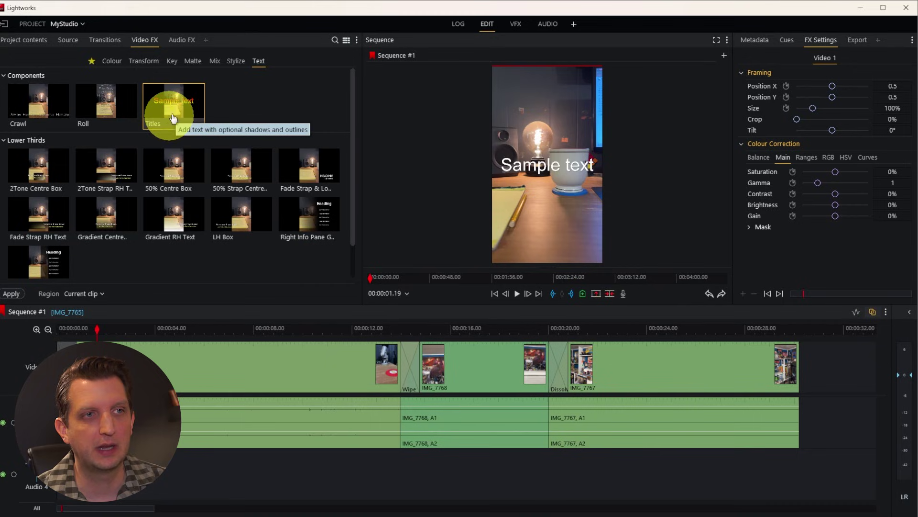
drag(180, 113, 820, 366)
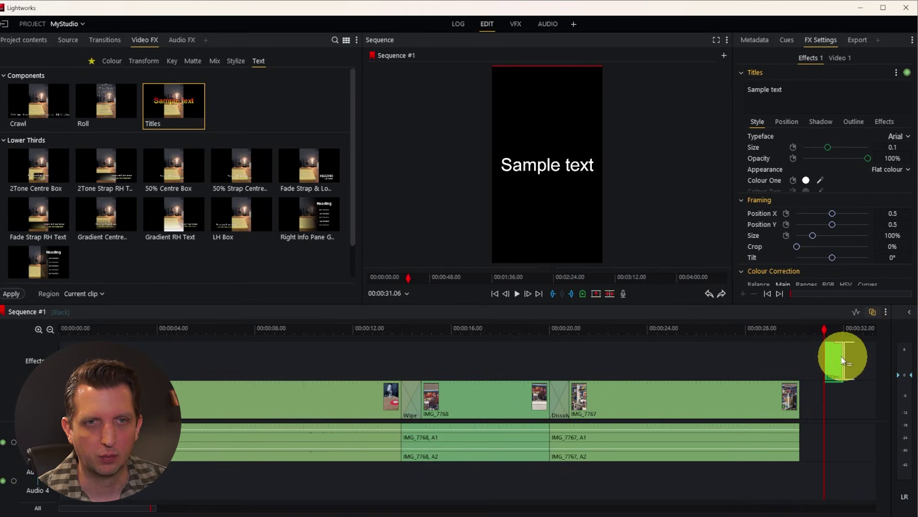
Step: Move the title above IMG_7765 to about 00:00:01.05 and extend its end to about 00:00:03.01
drag(837, 360, 100, 361)
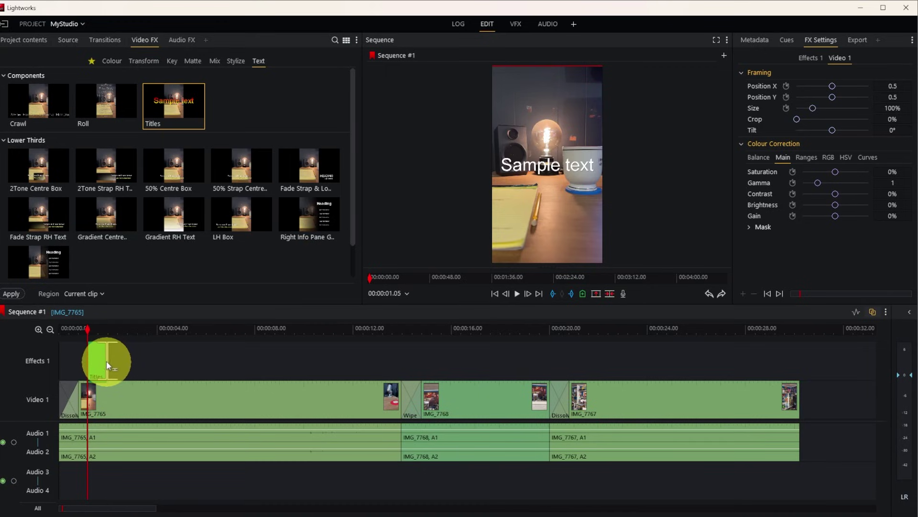
click(124, 360)
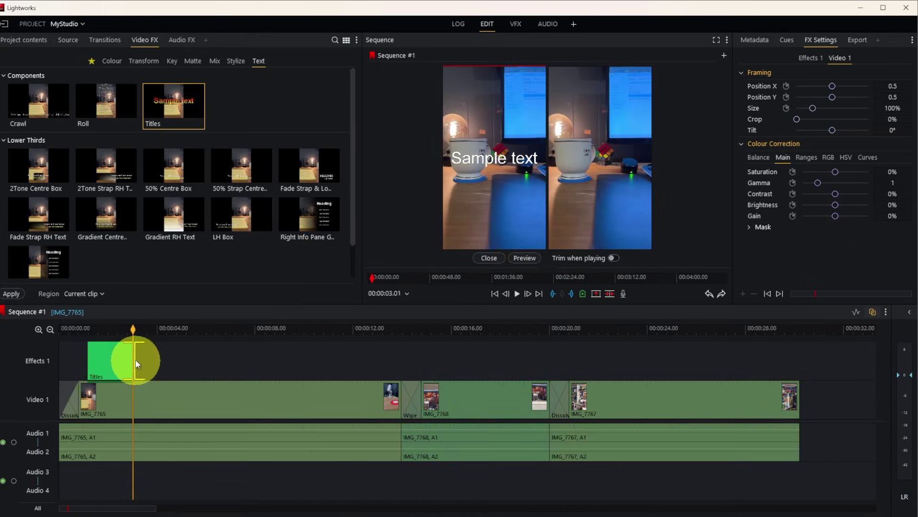
Step: Replace the title's sample text with "MY STUDIO"
click(117, 365)
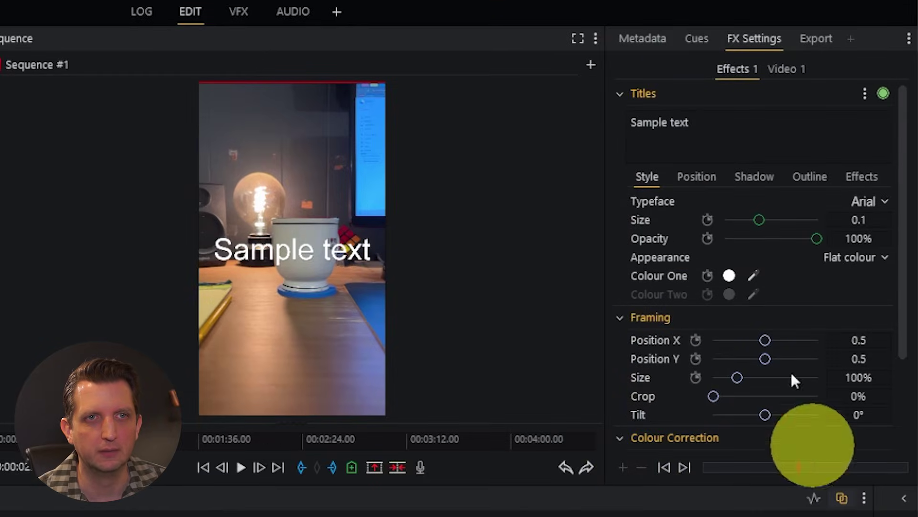
click(699, 126)
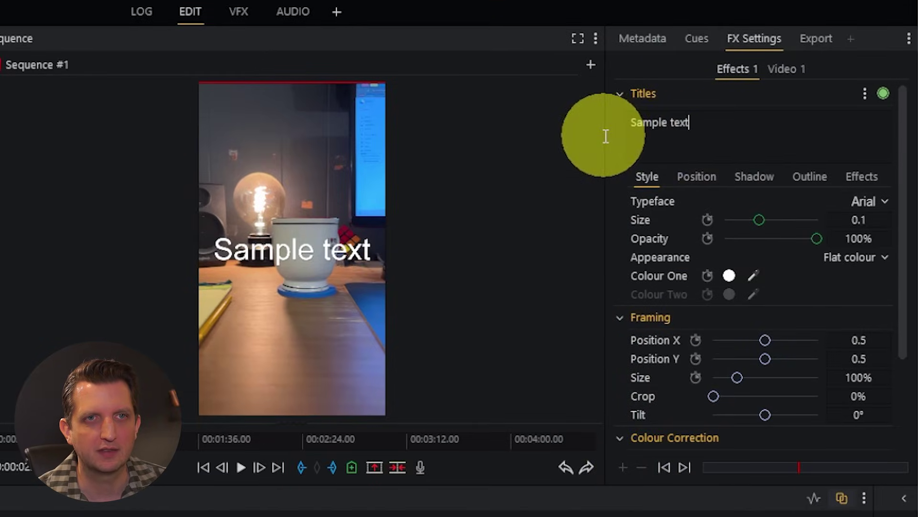
drag(700, 121, 615, 122)
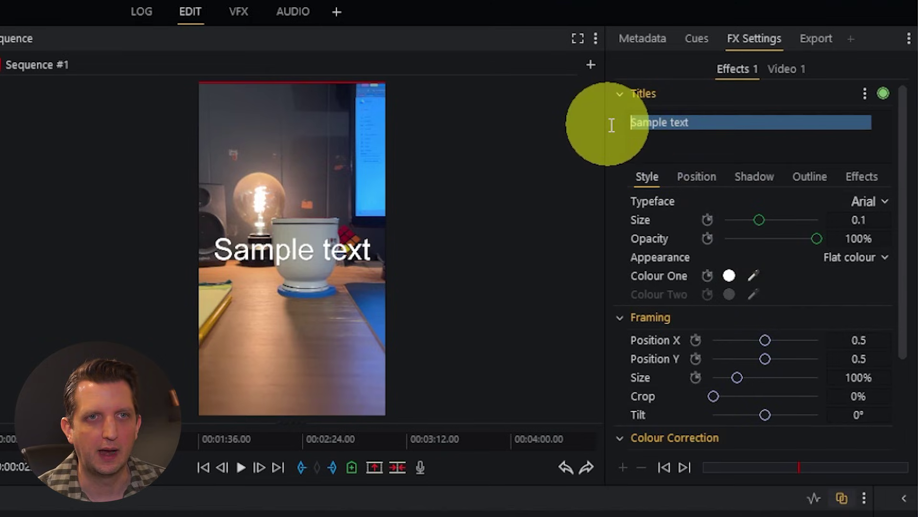
text(M)
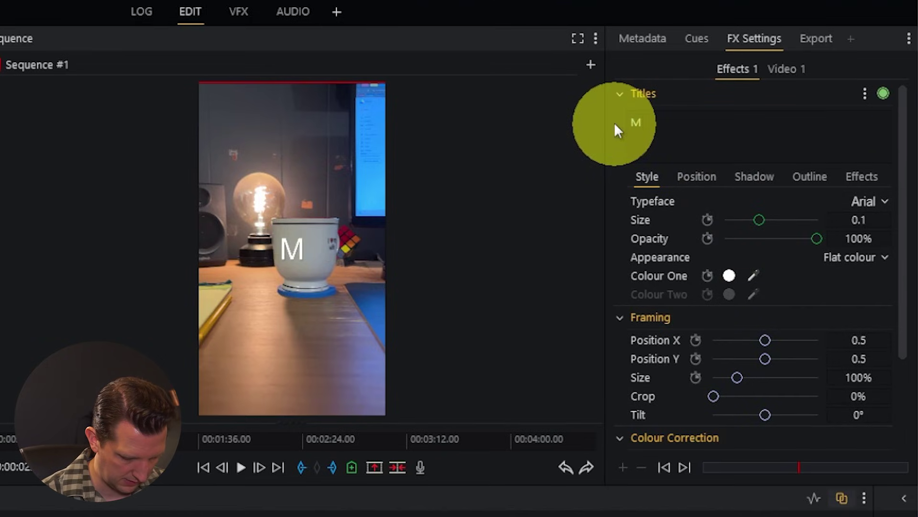
text(Y STUDIO)
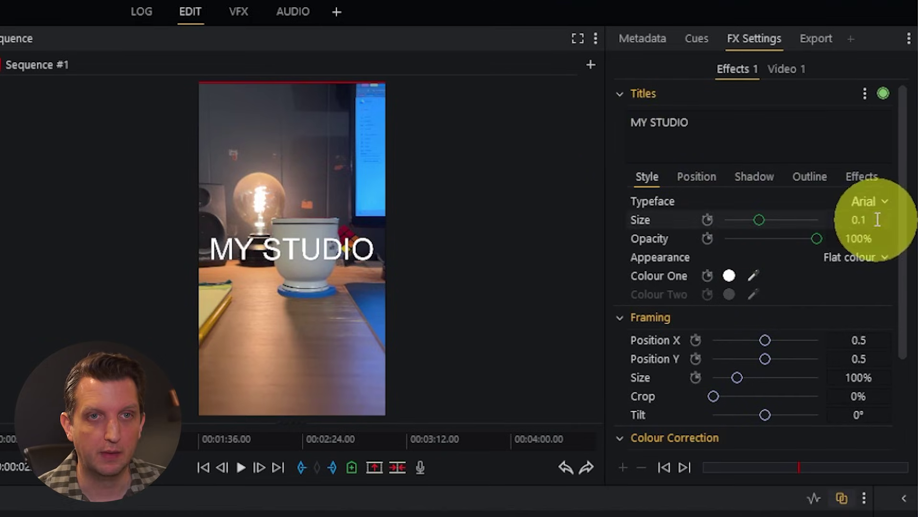
Step: Set the title's typeface to ArcadeClassic and its size to 0.109
click(882, 202)
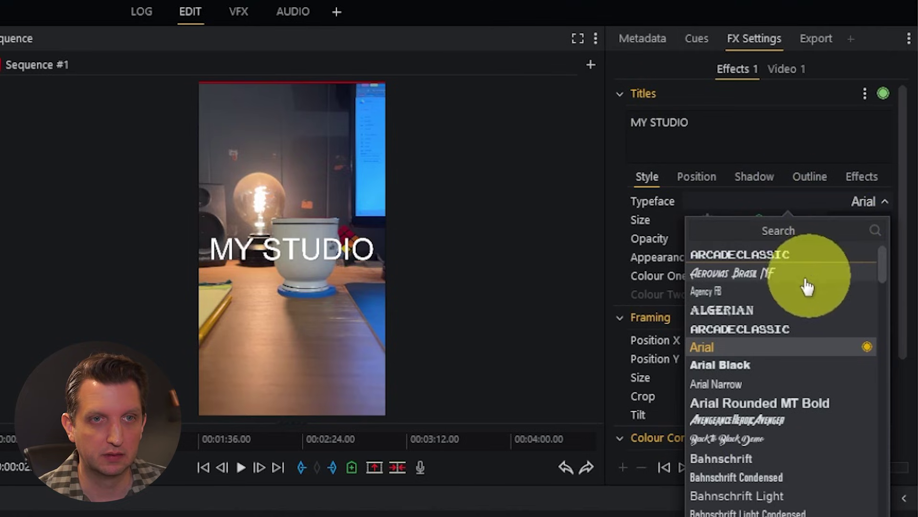
click(765, 330)
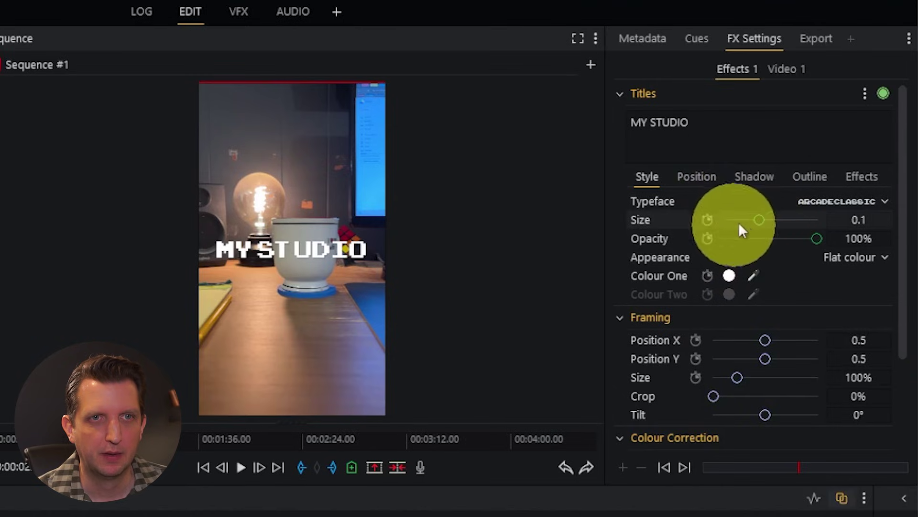
drag(758, 220, 761, 219)
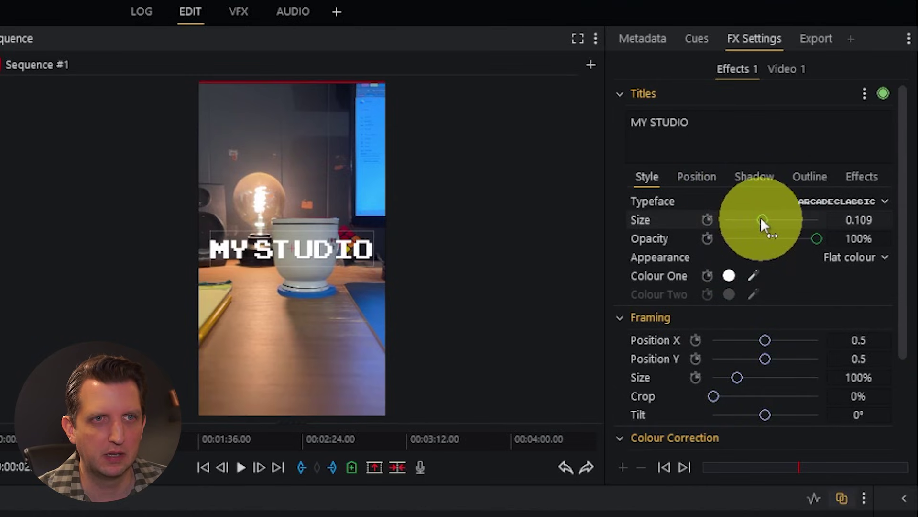
Step: Change the MY STUDIO title's first colour from white to pink
click(731, 277)
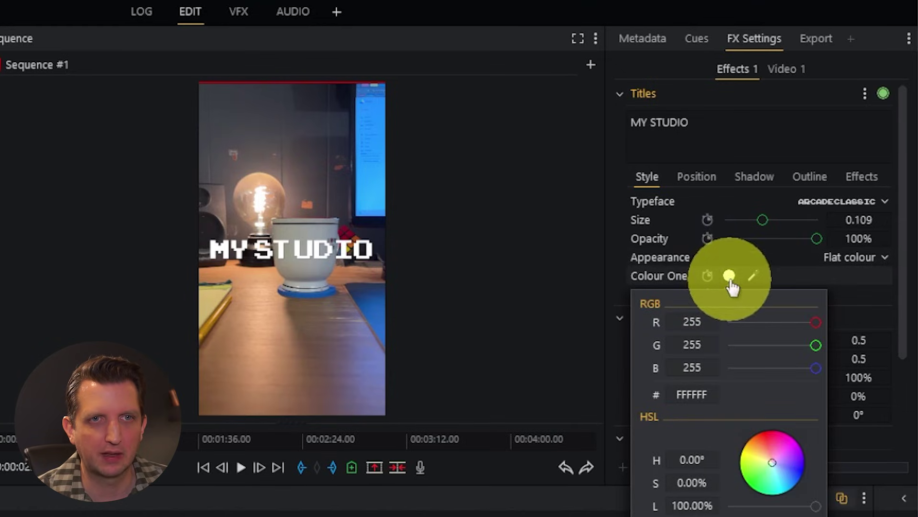
click(772, 463)
drag(771, 462, 773, 437)
Step: Try a vertical gradient on the title and settle on the Sheen appearance, with white as the second colour
click(865, 259)
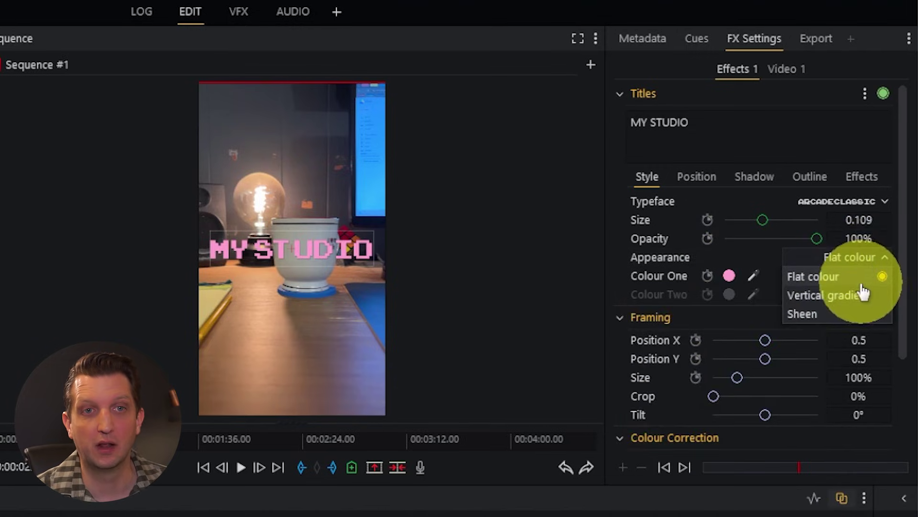
click(854, 297)
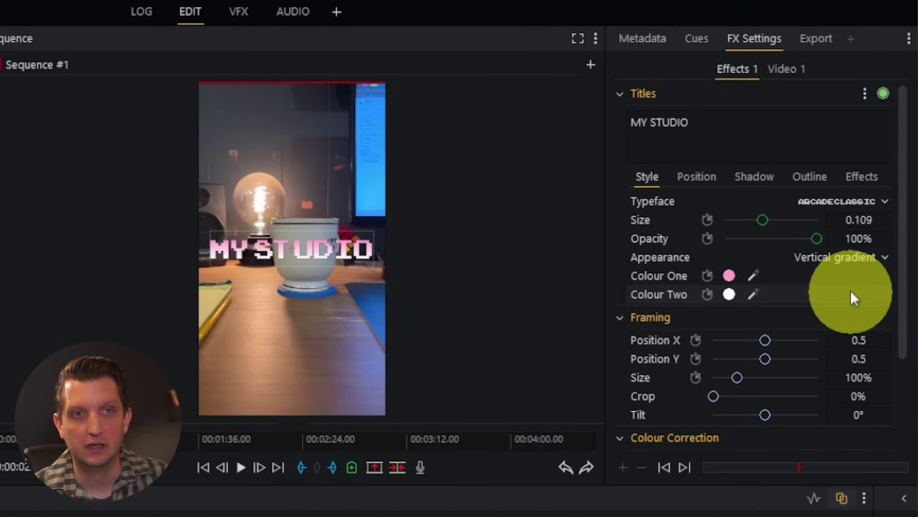
click(850, 258)
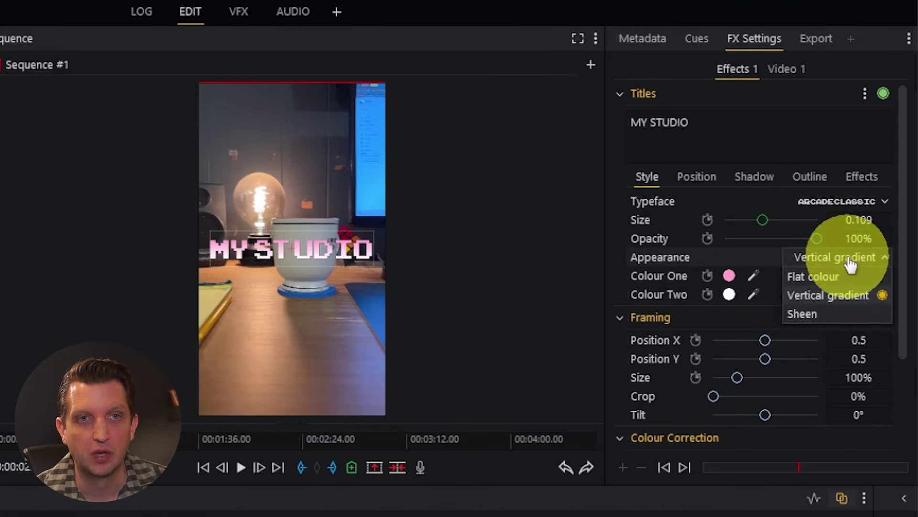
click(809, 315)
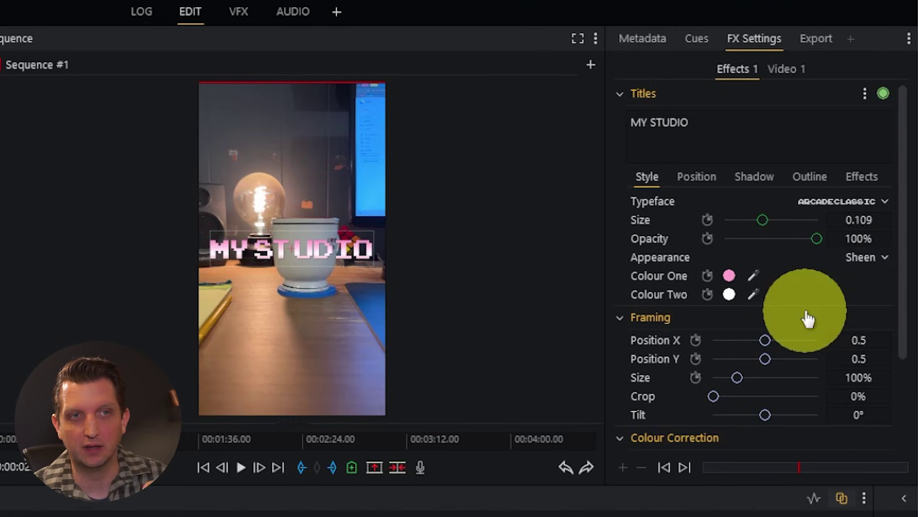
click(730, 295)
click(730, 300)
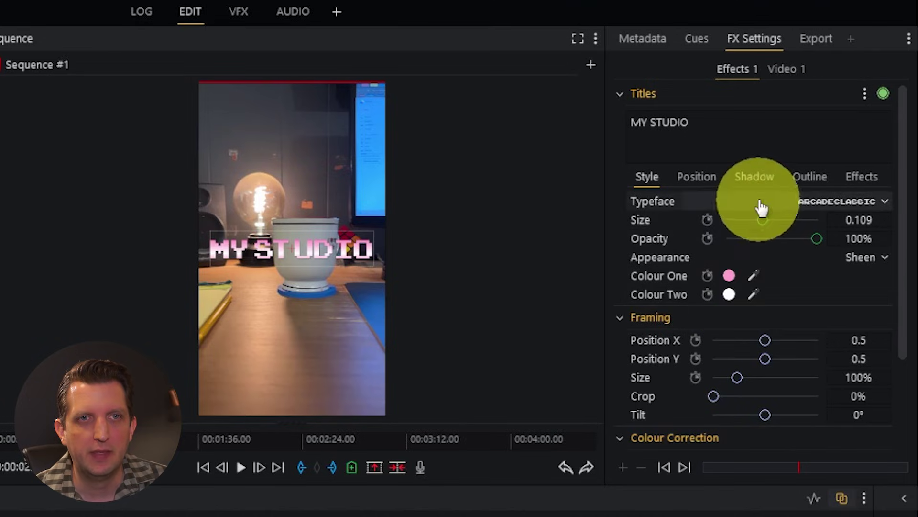
Step: Enable a black outline on the MY STUDIO title and set its size to 87%
click(819, 182)
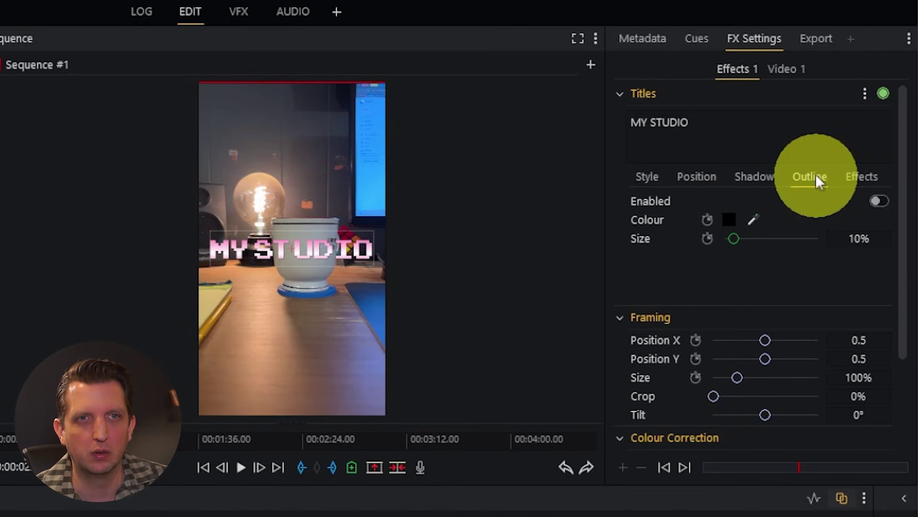
click(880, 203)
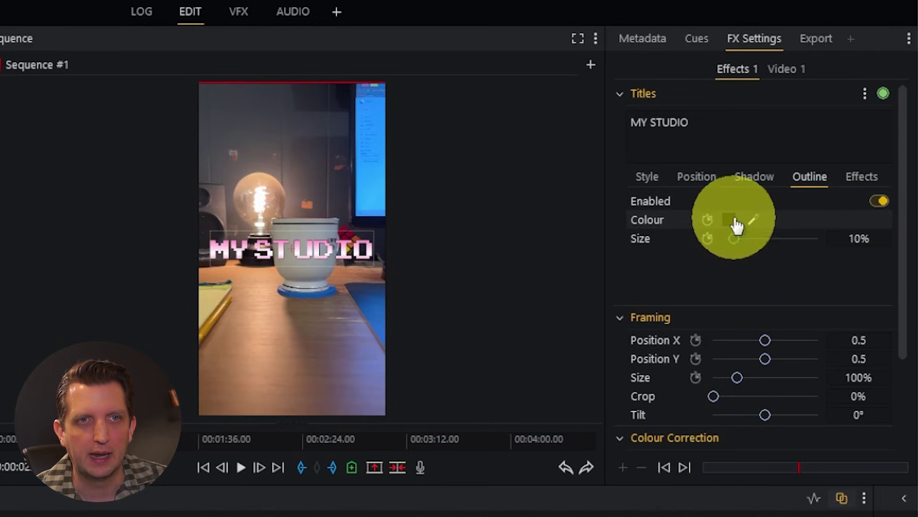
click(729, 221)
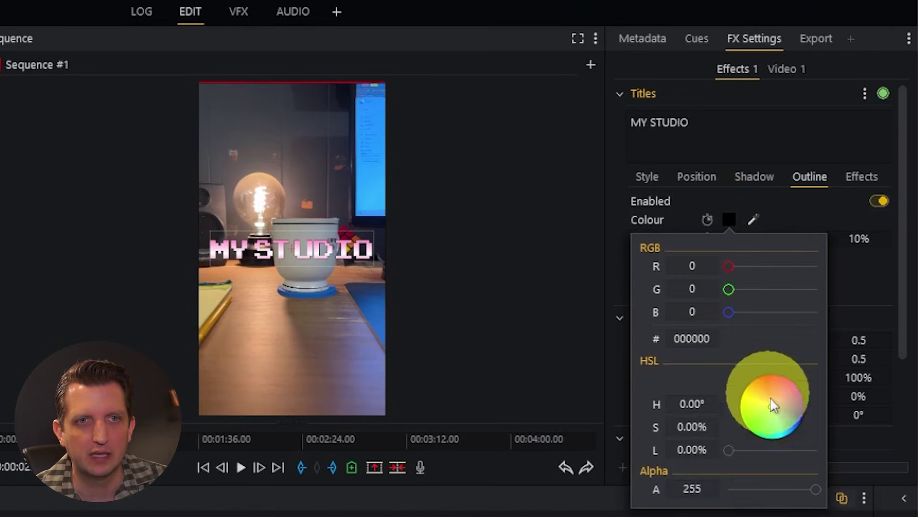
click(792, 223)
drag(733, 239, 803, 240)
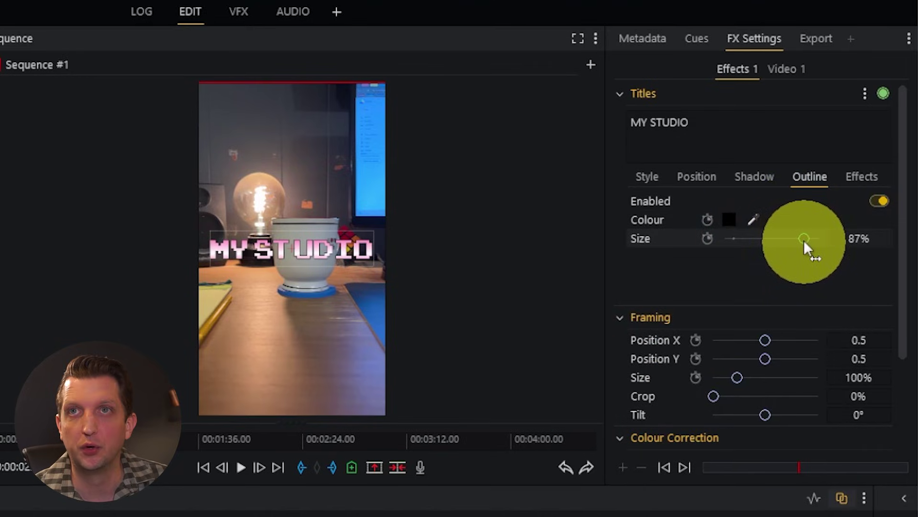
Step: Reposition the title text at 49% in X and 73.1% in Y, below the mug
click(697, 177)
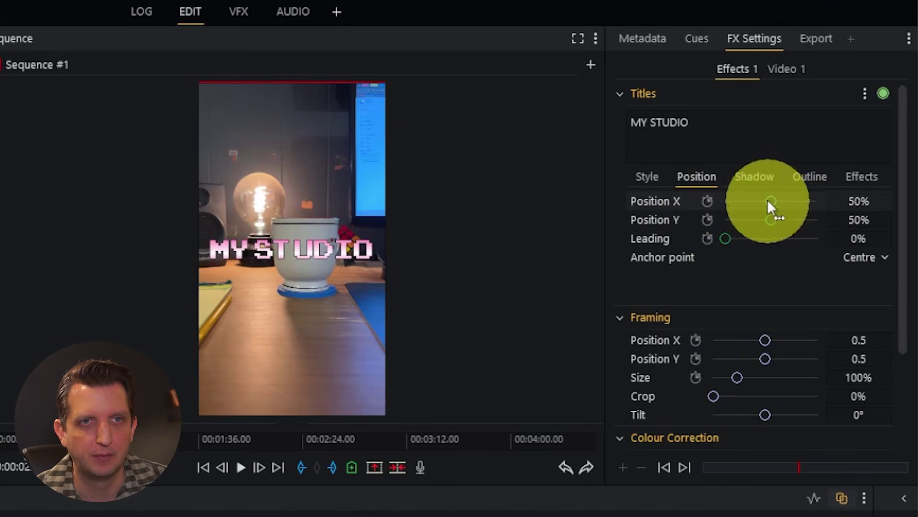
drag(768, 201, 770, 215)
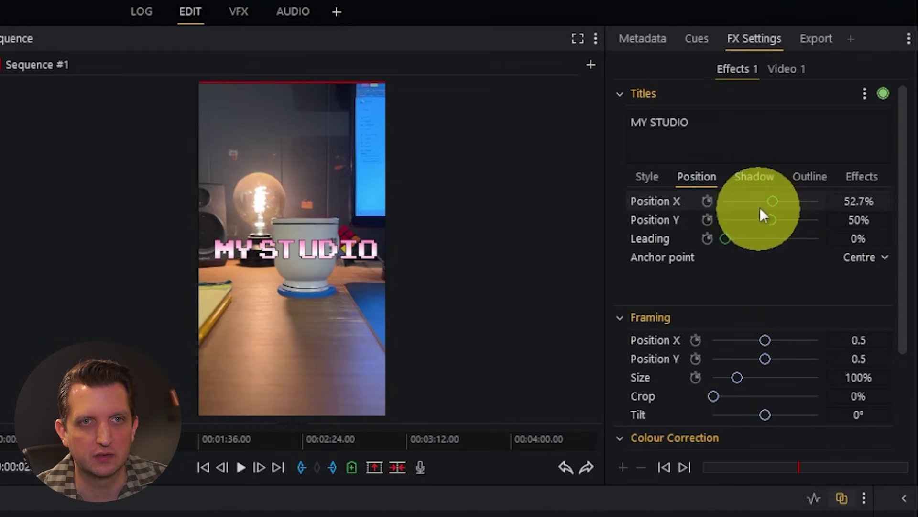
drag(773, 203, 769, 202)
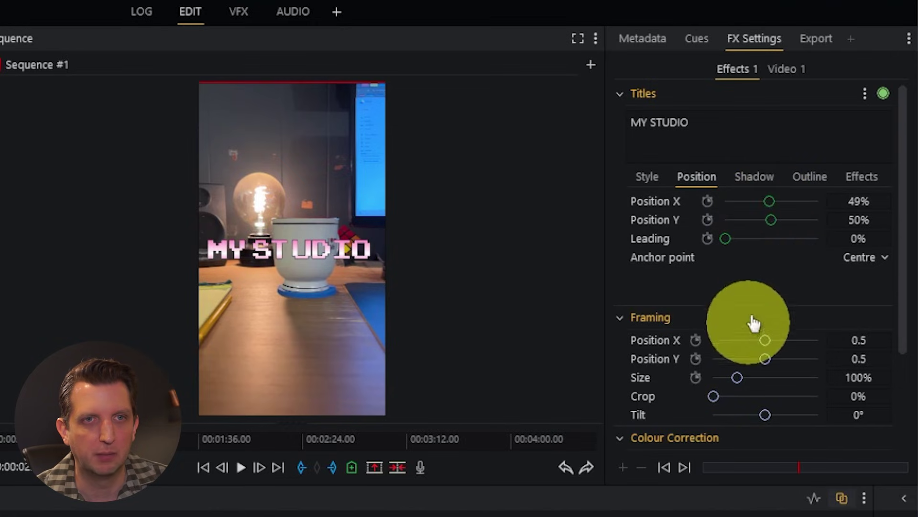
drag(771, 220, 792, 220)
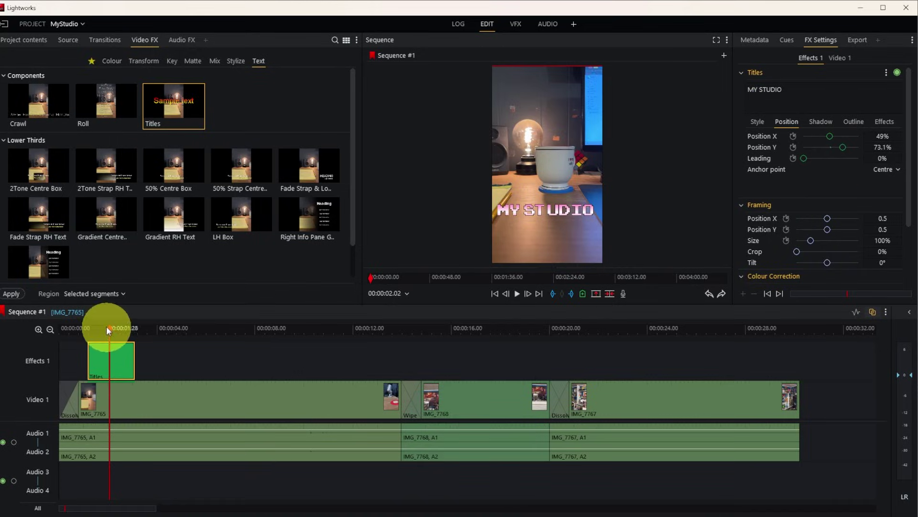
Step: Preview the title on the timeline and try to add a transition to the Titles effect
drag(108, 330, 153, 323)
click(114, 356)
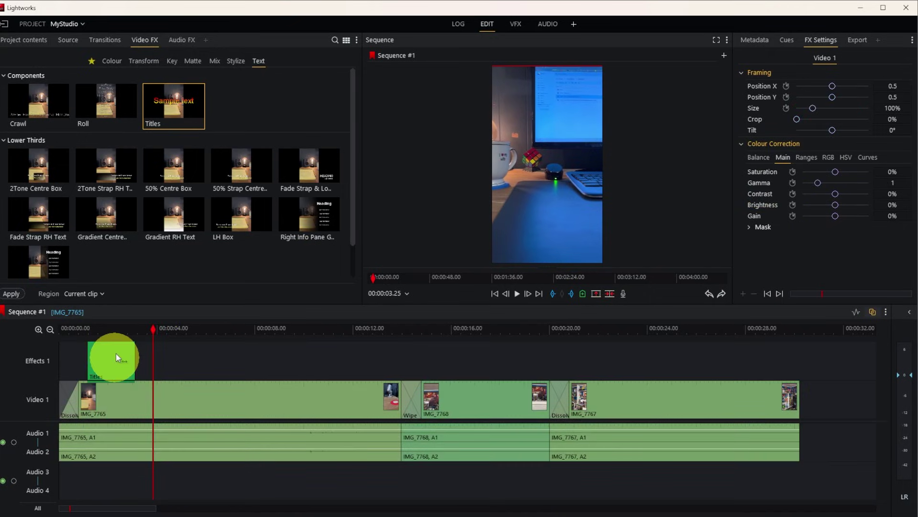
click(107, 41)
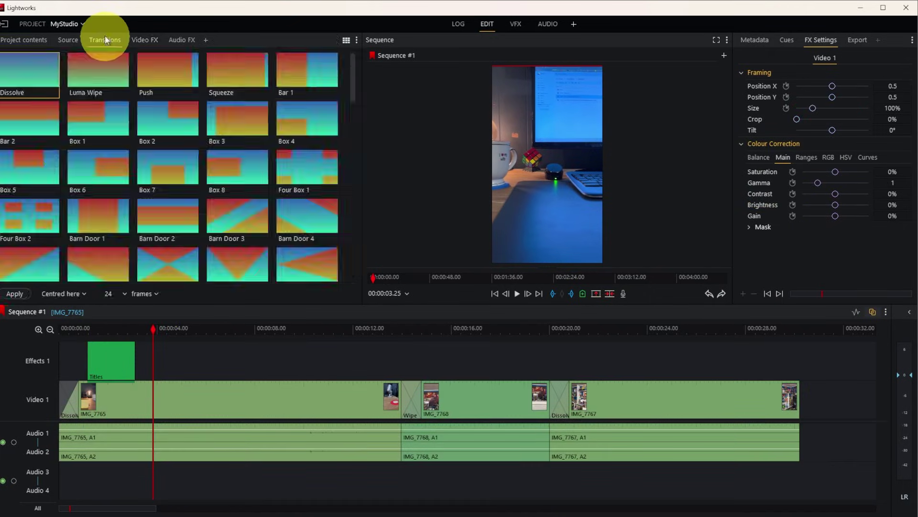
drag(135, 361, 180, 361)
drag(22, 120, 98, 360)
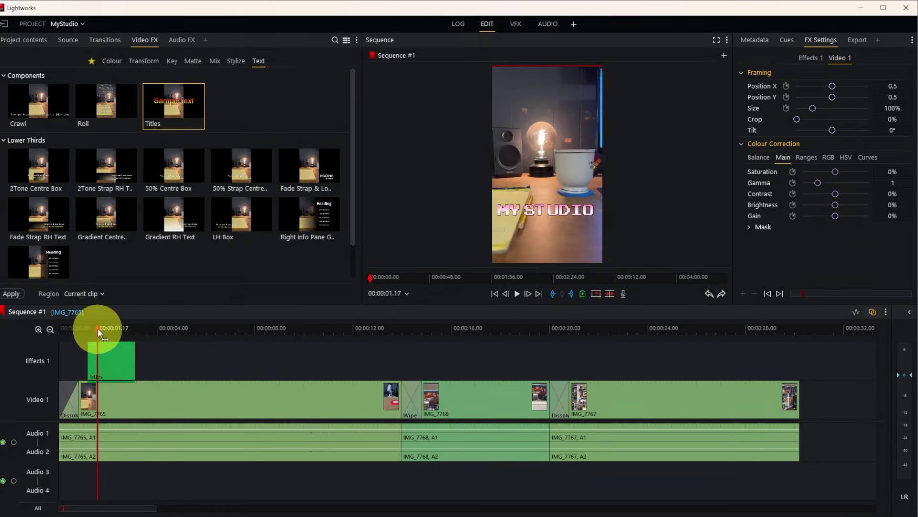
drag(98, 328, 124, 329)
click(107, 40)
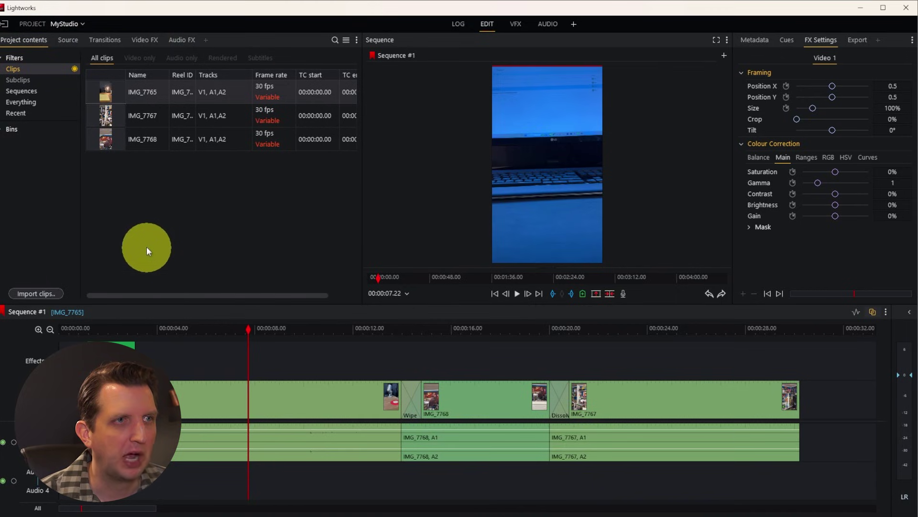
Step: Import ANBR - Rain.wav from the 03_Music folder and place it on Audio 3 and 4 from the sequence's start
right_click(147, 203)
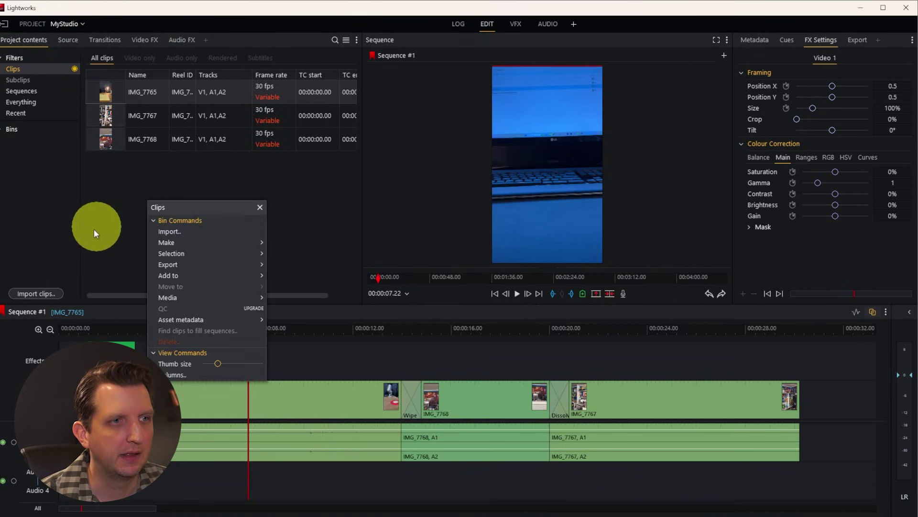
click(42, 296)
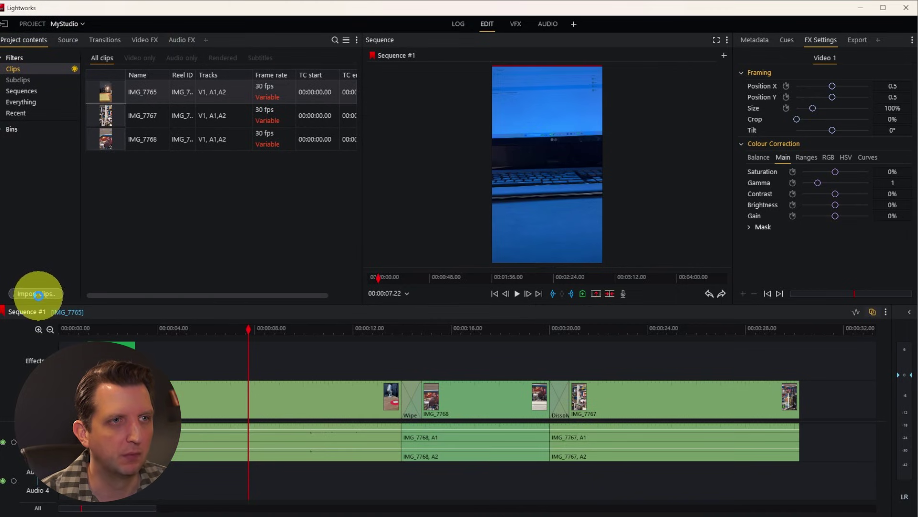
click(38, 294)
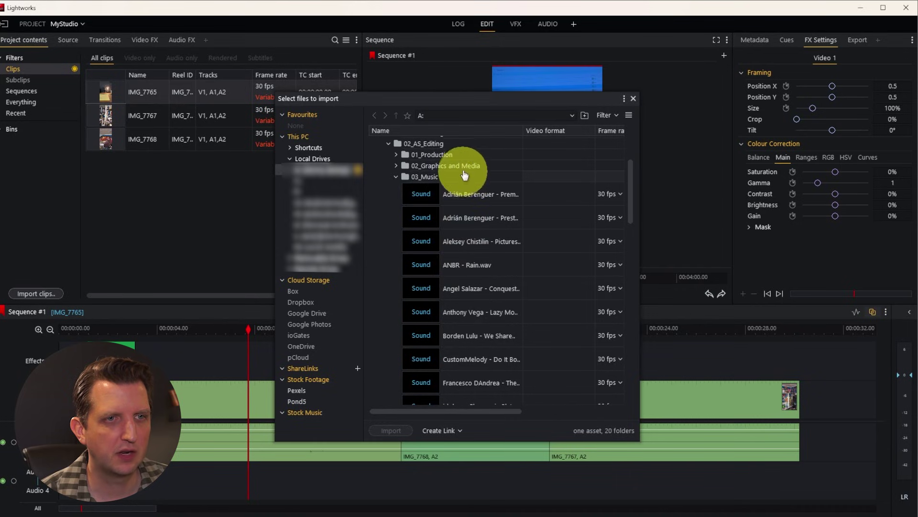
click(452, 266)
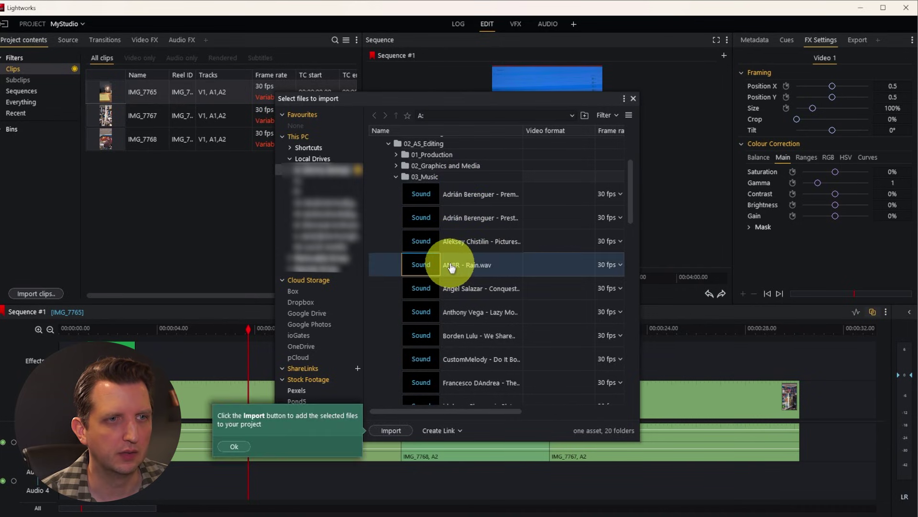
click(391, 431)
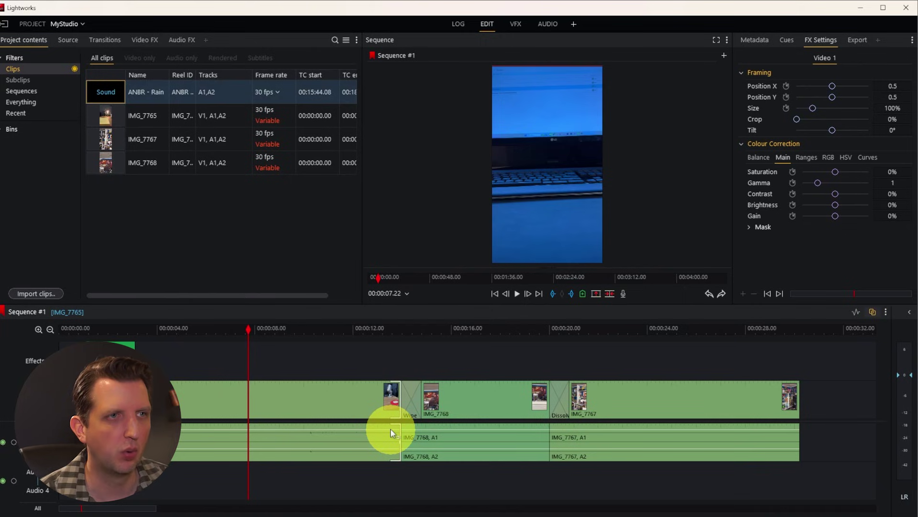
mouse_move(110, 99)
drag(110, 99, 61, 489)
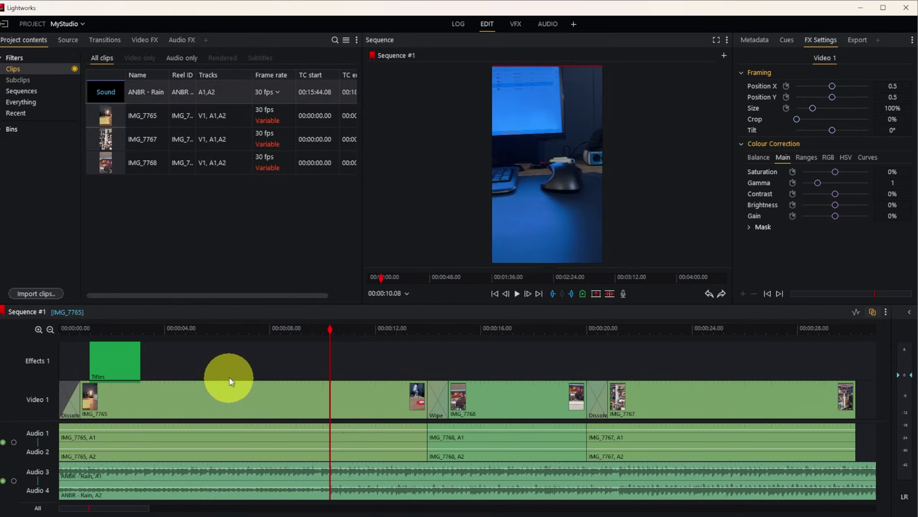
Step: Trim the end of the ANBR - Rain music to match the end of the last video clip, IMG_7767
scroll(378, 409, down, 3)
scroll(425, 433, down, 3)
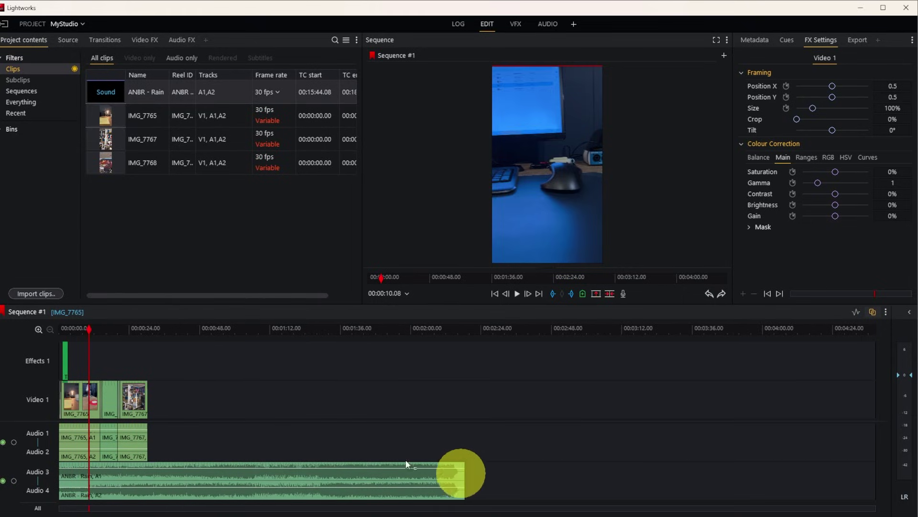
click(469, 483)
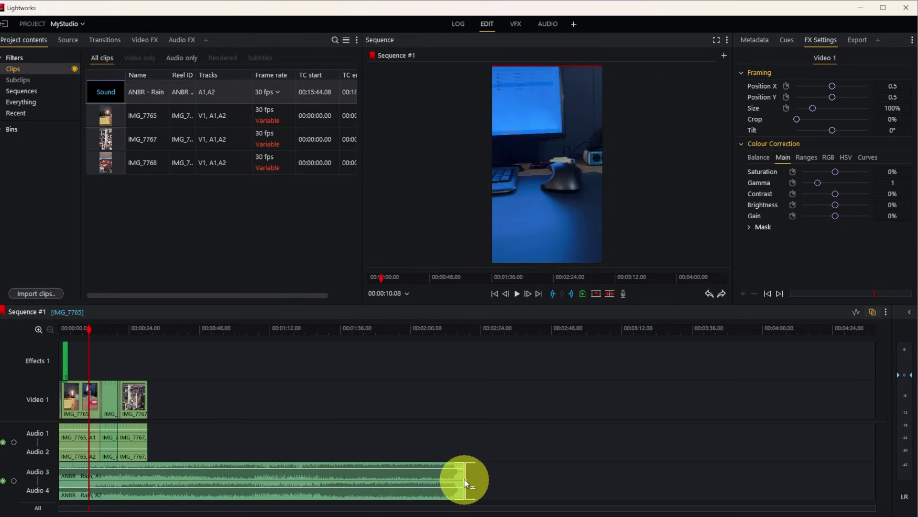
drag(435, 479, 147, 493)
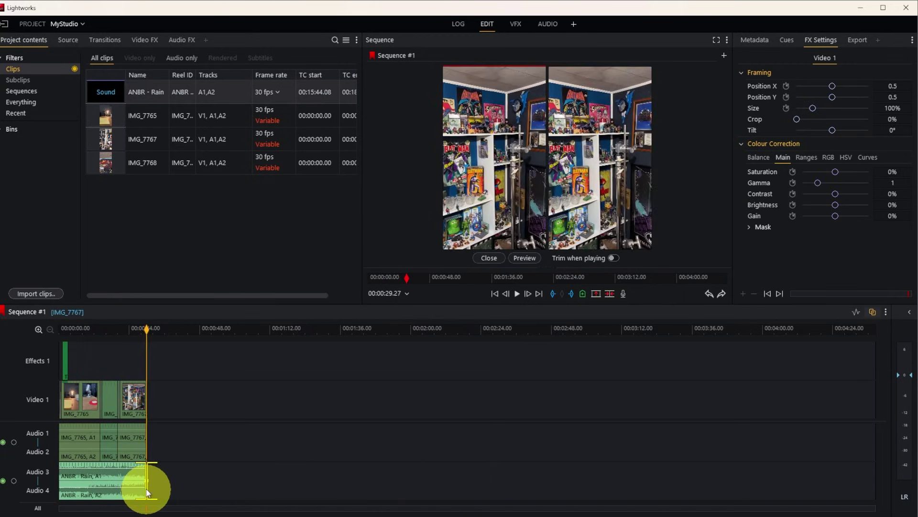
click(179, 492)
scroll(187, 492, up, 5)
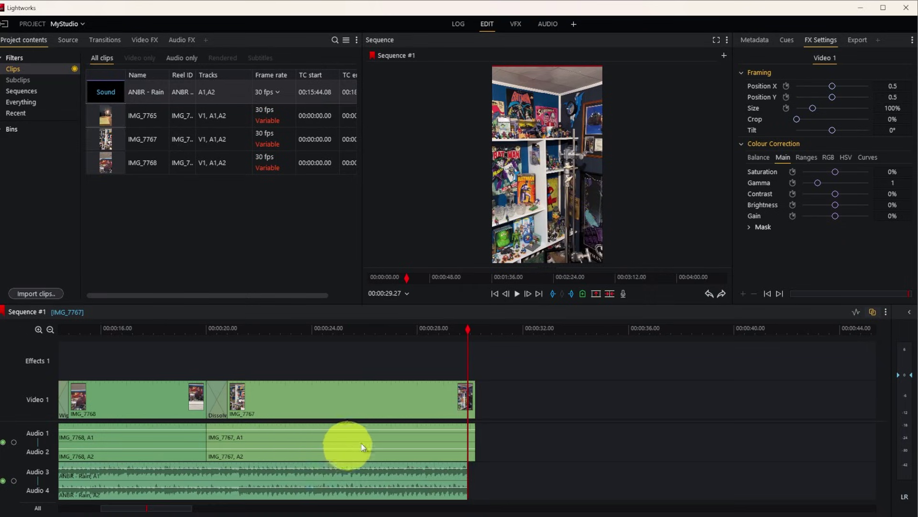
click(492, 409)
scroll(95, 476, down, 5)
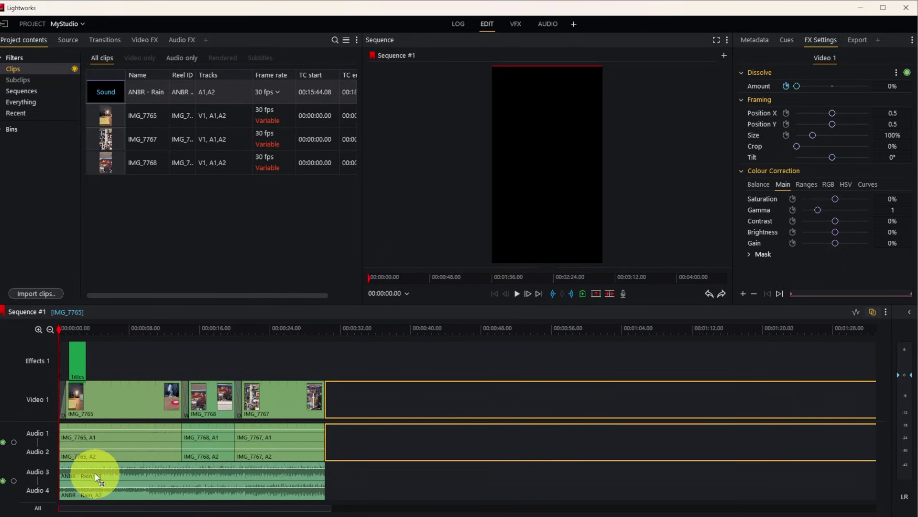
Step: Add 24-frame crossfades at the start and end of the ANBR - Rain music and play back the fades
click(182, 43)
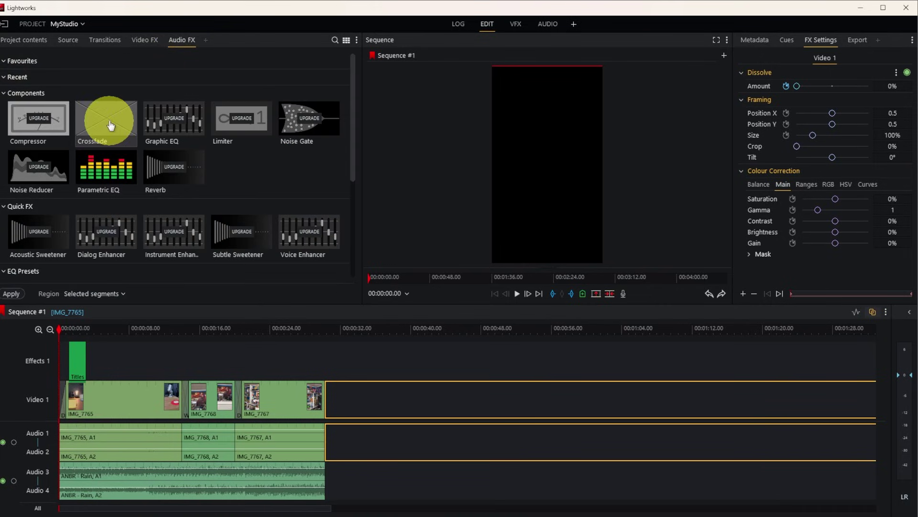
mouse_move(111, 126)
mouse_down()
mouse_move(75, 497)
mouse_move(67, 490)
mouse_up()
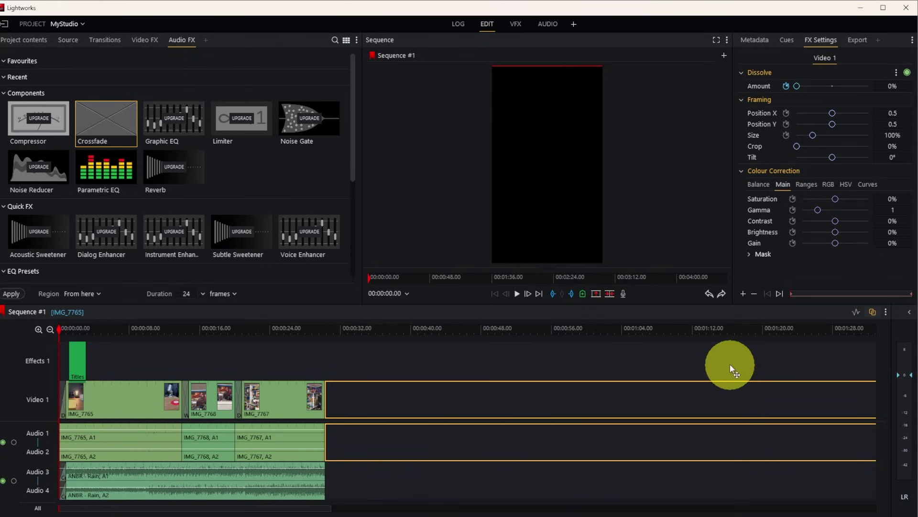
key(space)
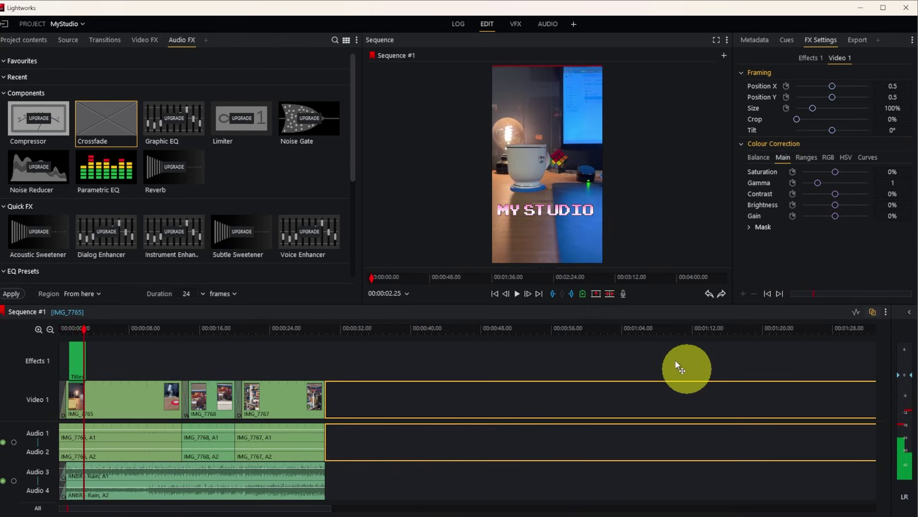
mouse_move(107, 119)
mouse_down()
mouse_move(324, 369)
mouse_move(312, 478)
mouse_move(325, 488)
mouse_move(319, 485)
mouse_up()
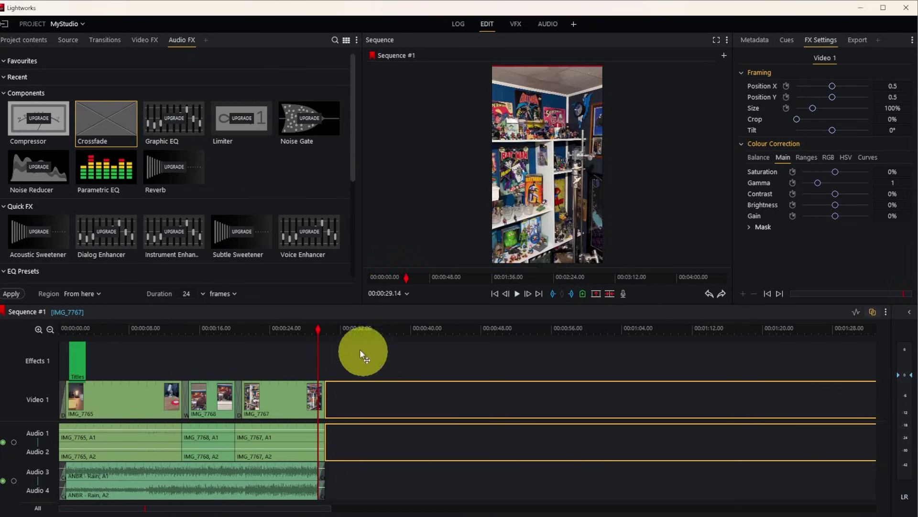
click(308, 331)
key(space)
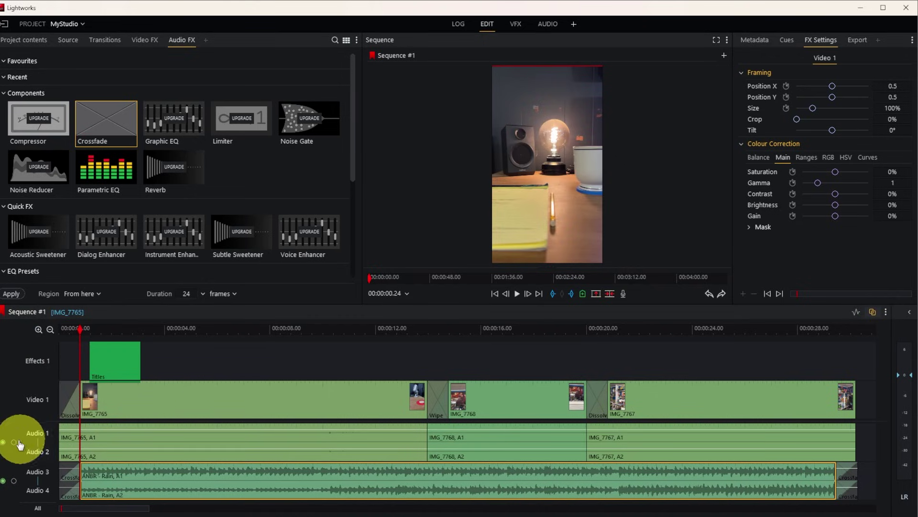
Step: Mute Audio 1 and Audio 2, the video clips' original sound
click(4, 442)
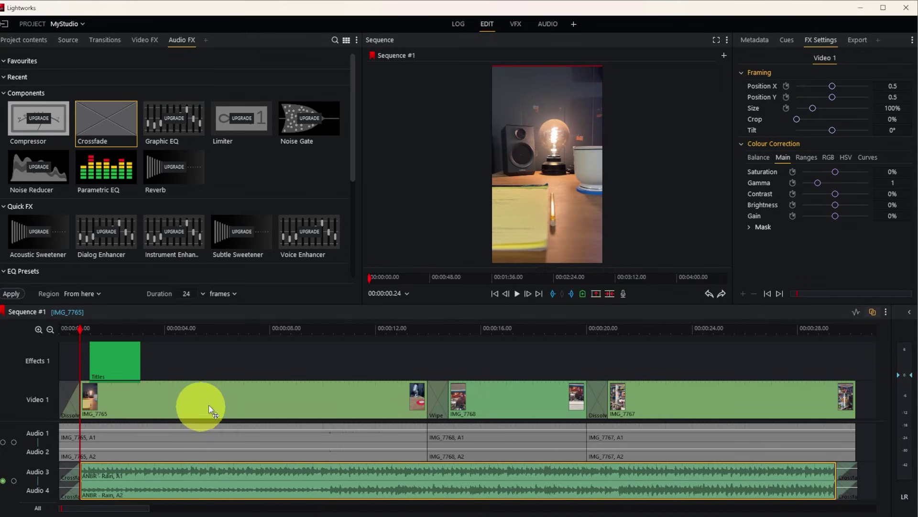
Step: Move the playhead to 00:00:04.10, show the sequence in the audio editing layout and play it to check the sound
click(174, 405)
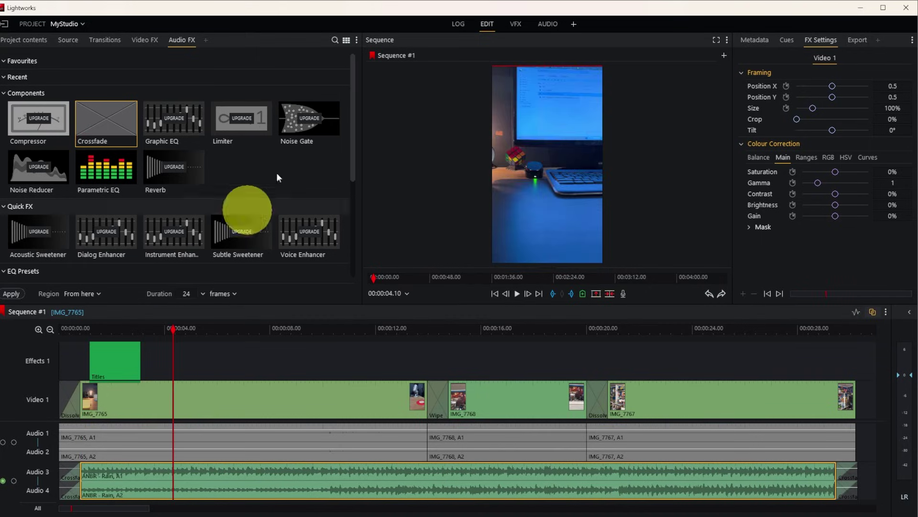
click(551, 25)
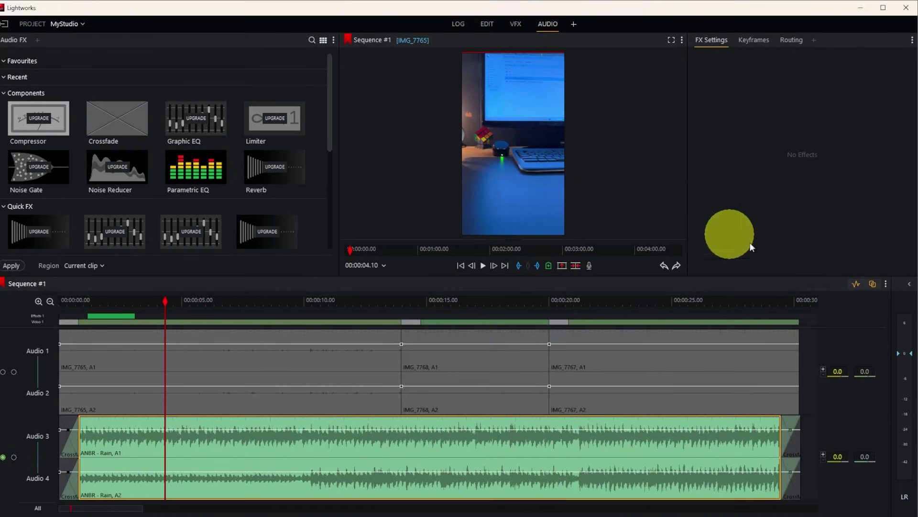
key(space)
key(space)
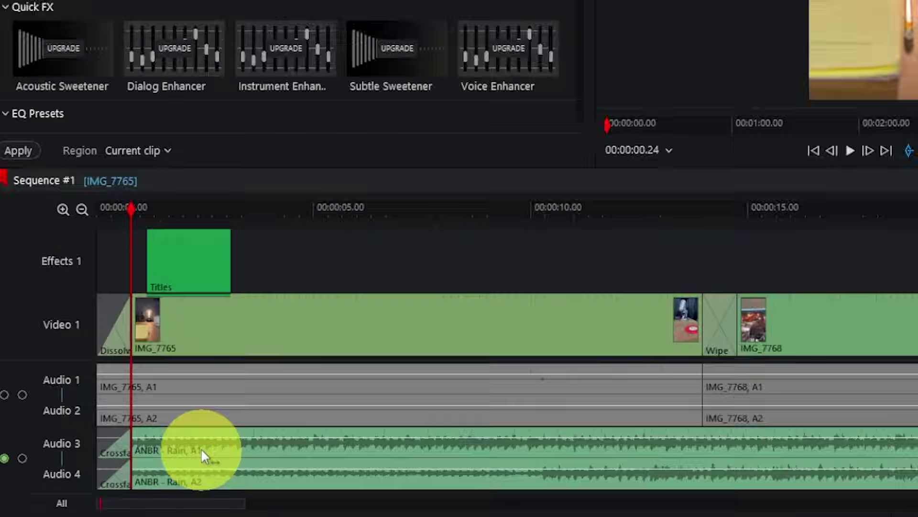
Step: Lower the gain of the ANBR - Rain music to -3.2 dB and play back the sequence
right_click(201, 448)
mouse_move(258, 442)
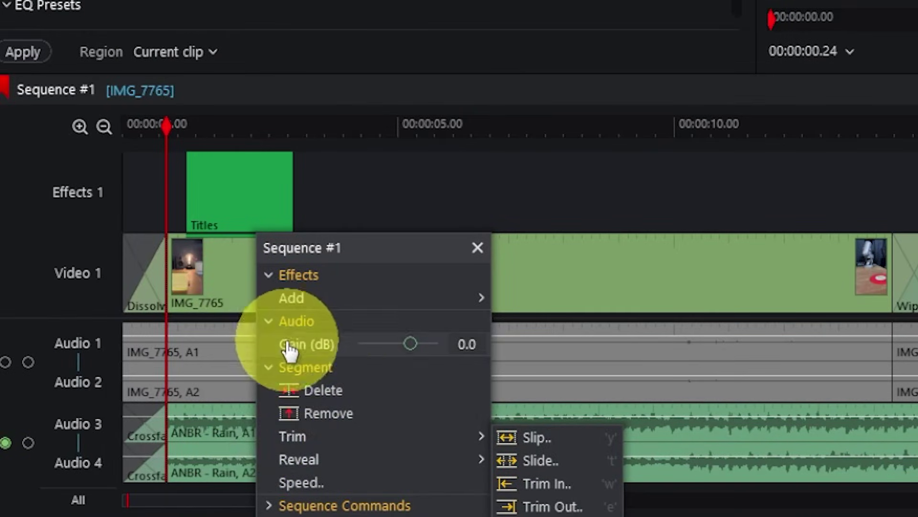
mouse_move(416, 342)
mouse_down()
mouse_move(383, 342)
mouse_move(405, 340)
mouse_up()
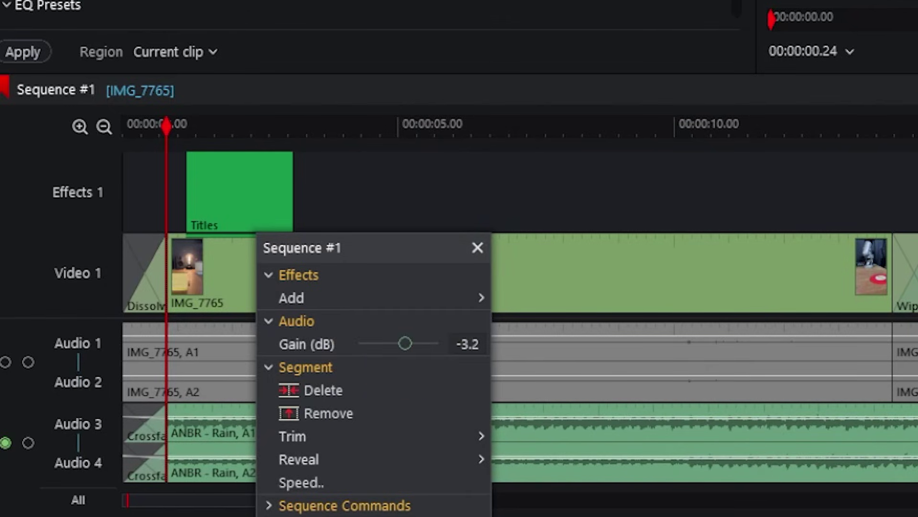
click(518, 293)
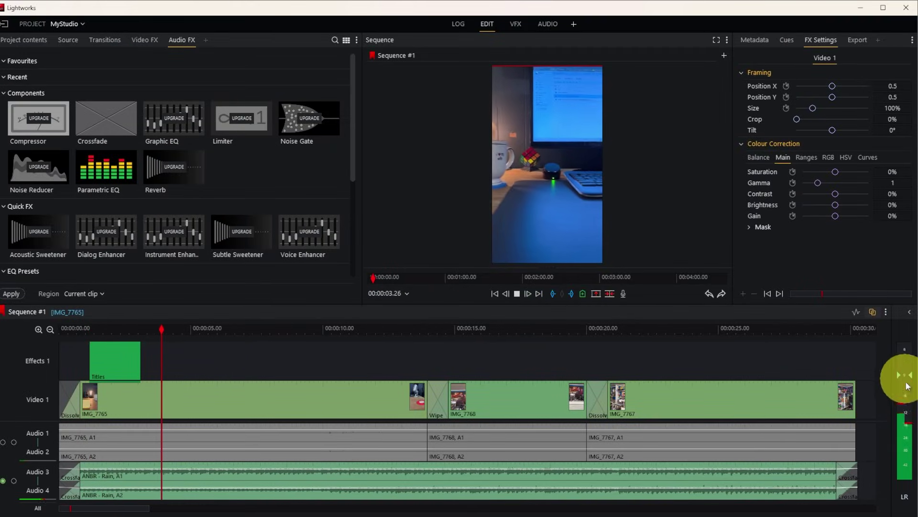
Step: Raise the gain of the ANBR - Rain music and play back the sequence from about 9 seconds
right_click(222, 481)
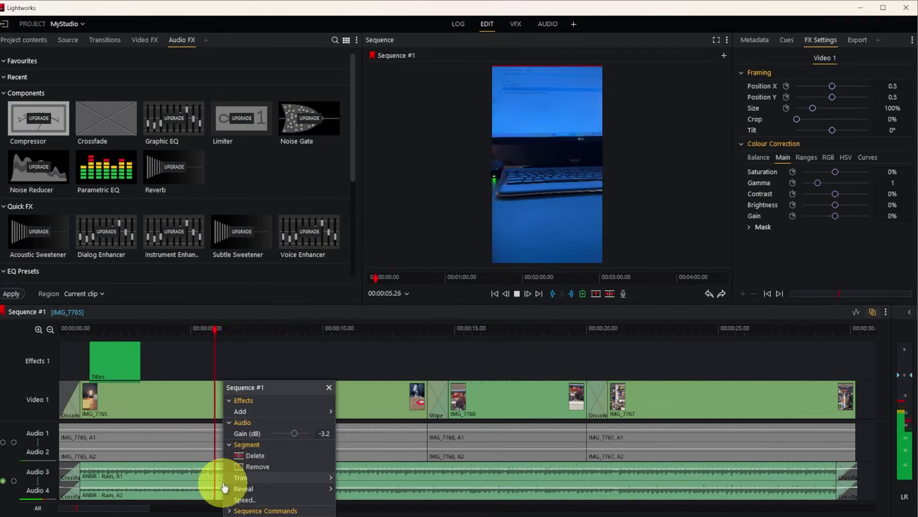
drag(294, 433, 304, 433)
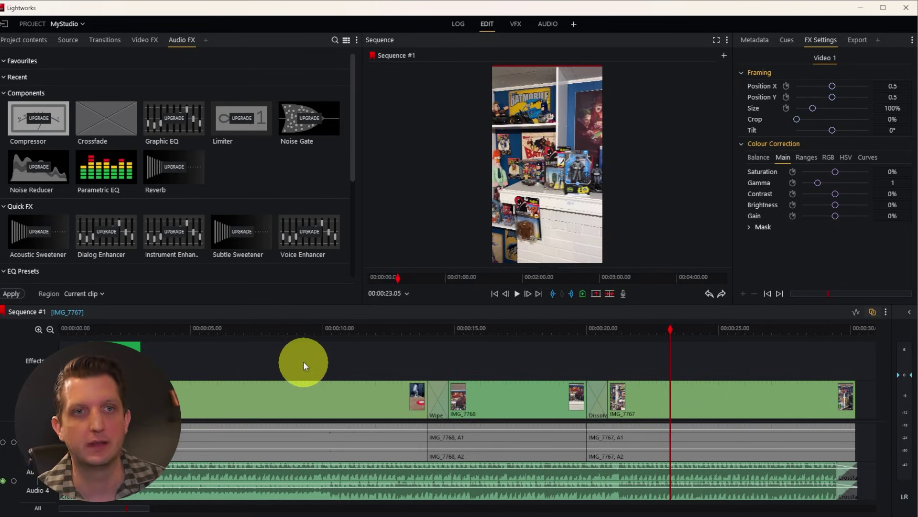
click(303, 361)
click(302, 330)
key(space)
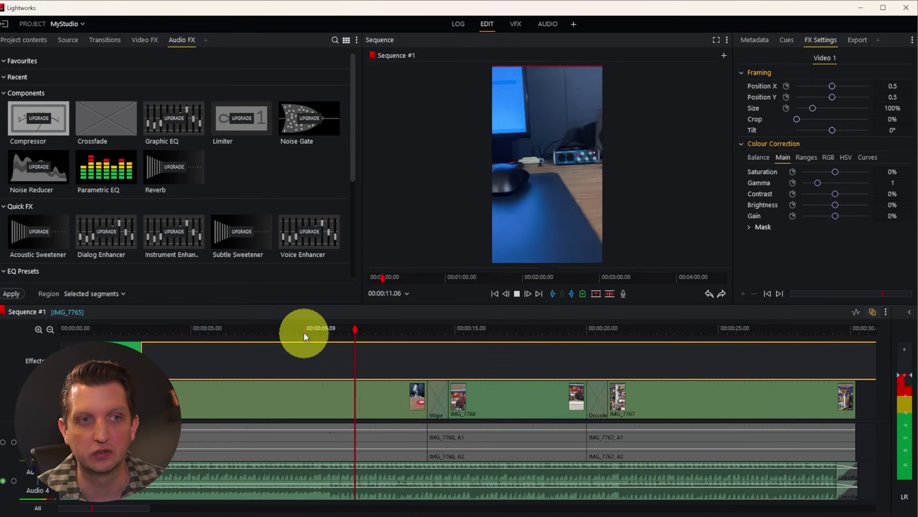
key(space)
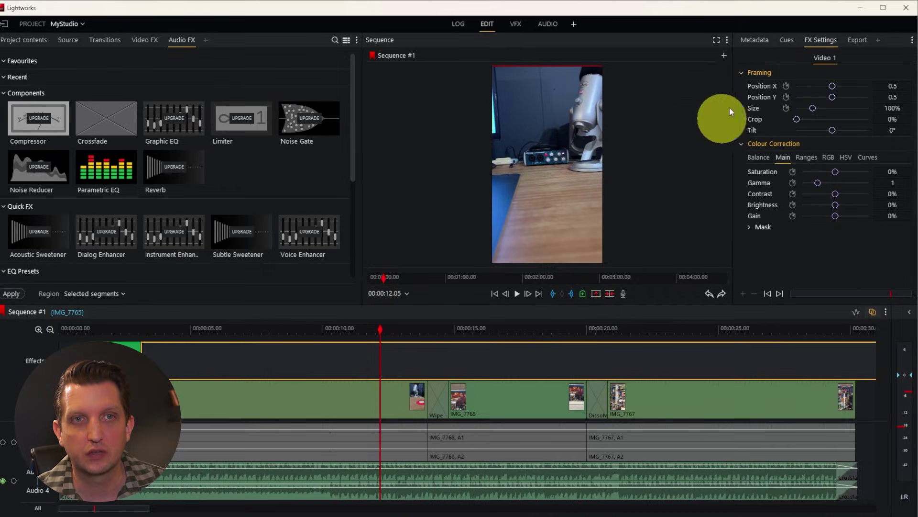
Step: Configure the sequence export as MP4 (H.264/AV1) at 720p resolution
click(859, 42)
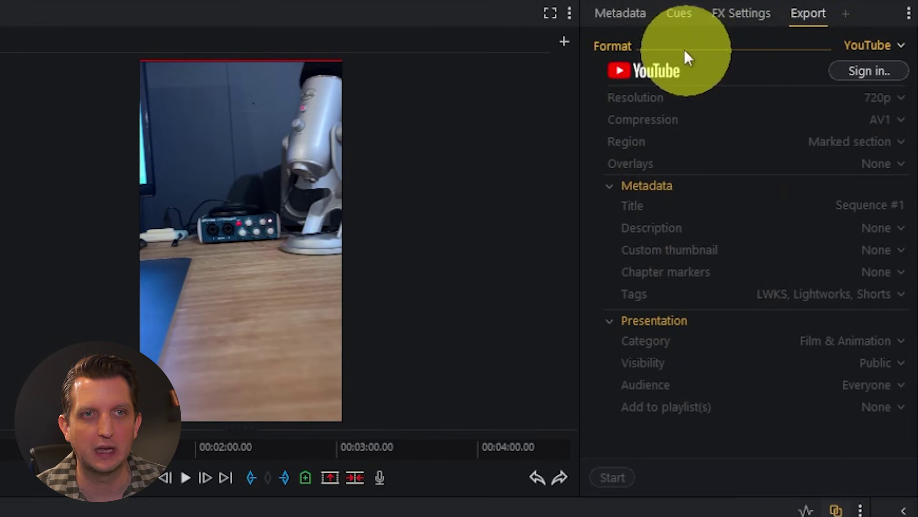
click(895, 48)
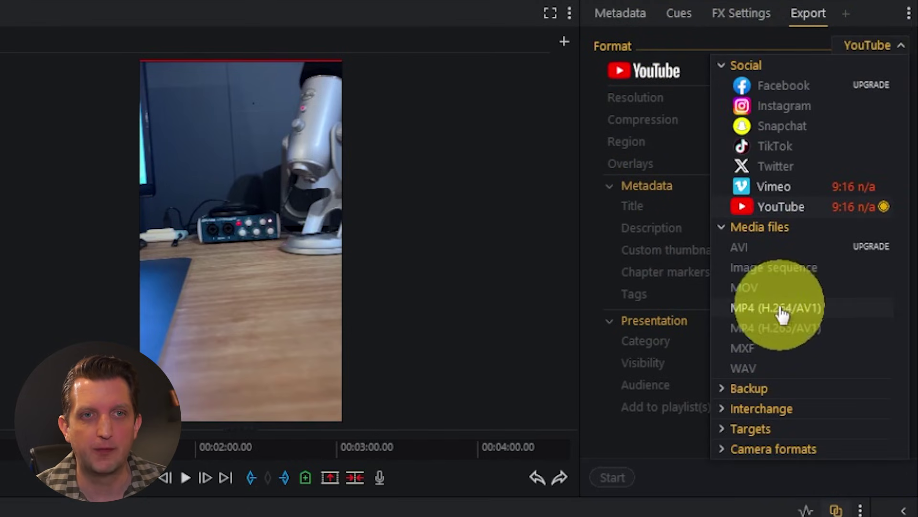
click(754, 312)
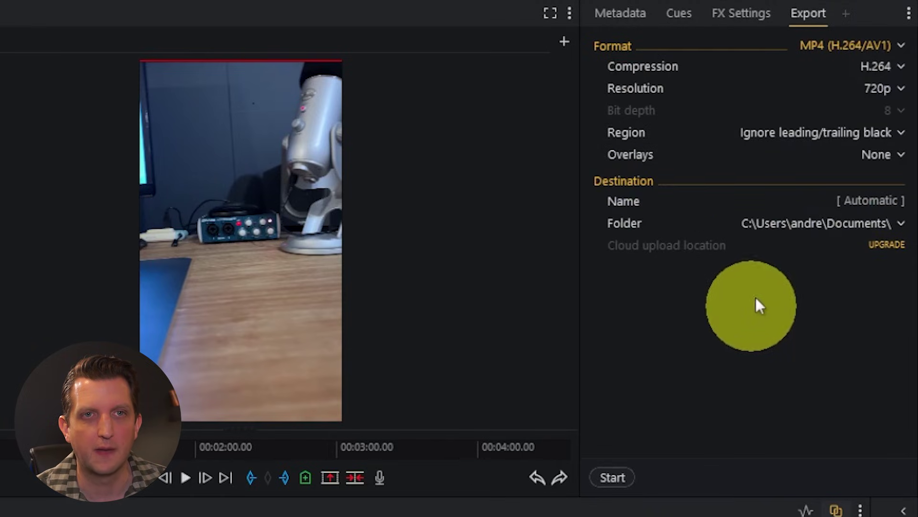
click(891, 90)
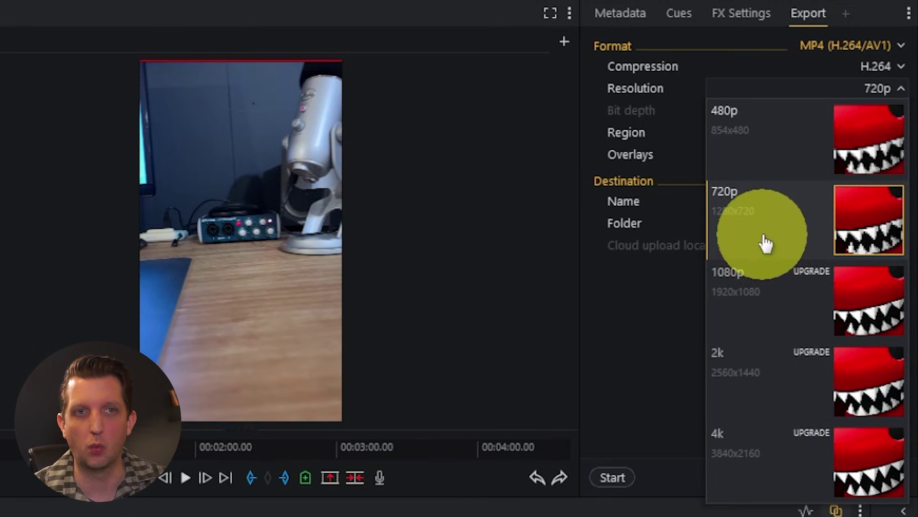
click(779, 221)
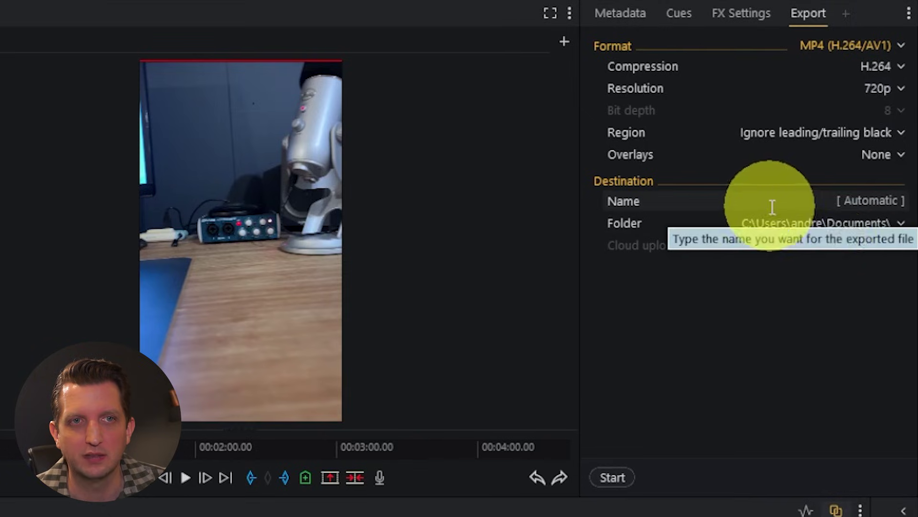
Step: Name the exported file MYStudio Final and set its destination folder to A:\Z_Downloads
click(882, 201)
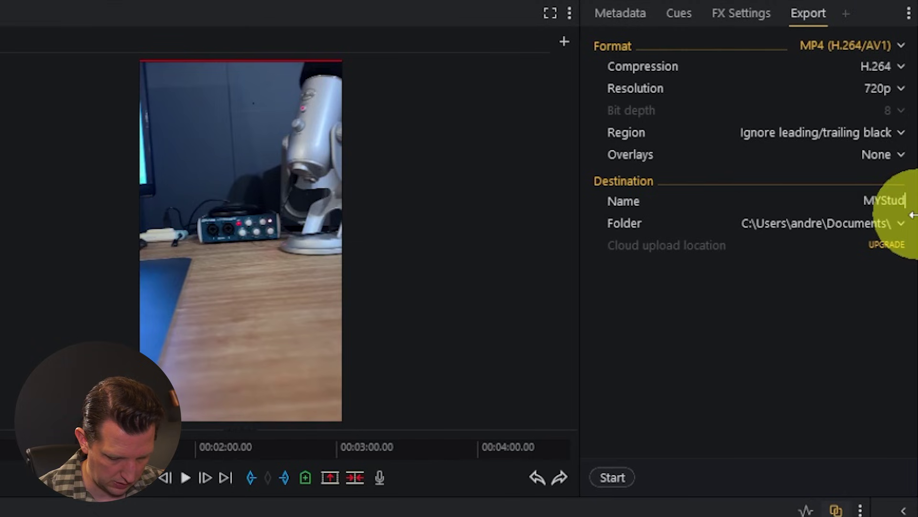
text(MYStudio Final)
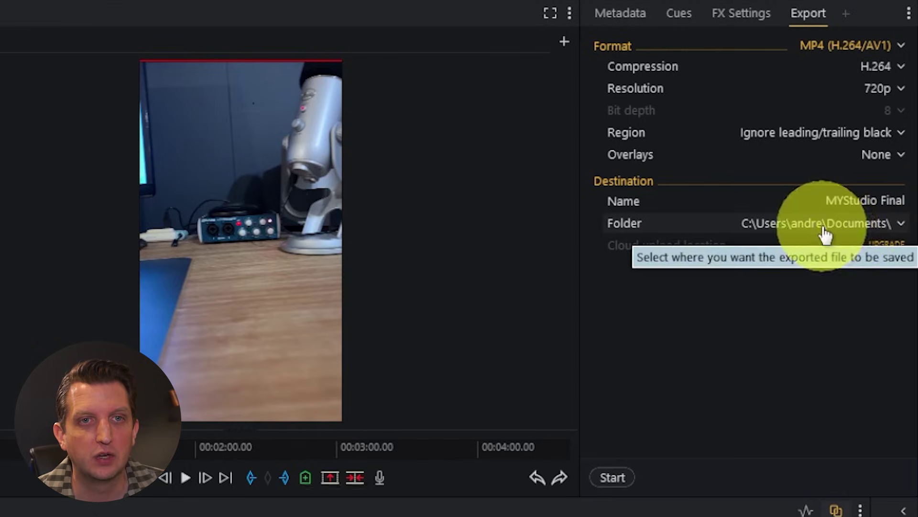
click(900, 231)
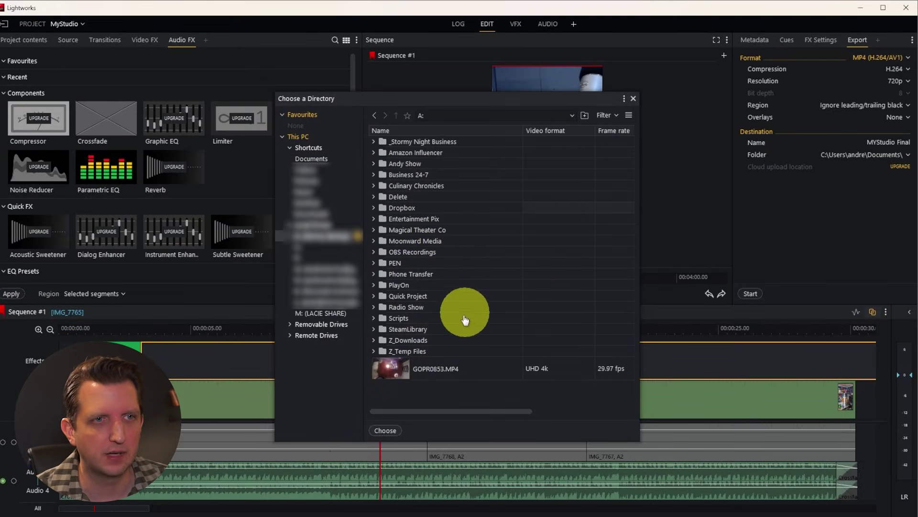
click(419, 343)
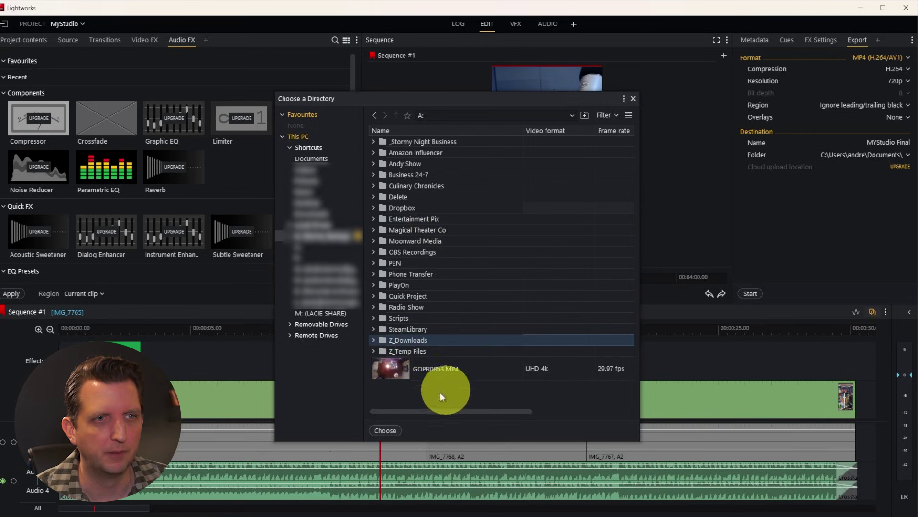
click(390, 432)
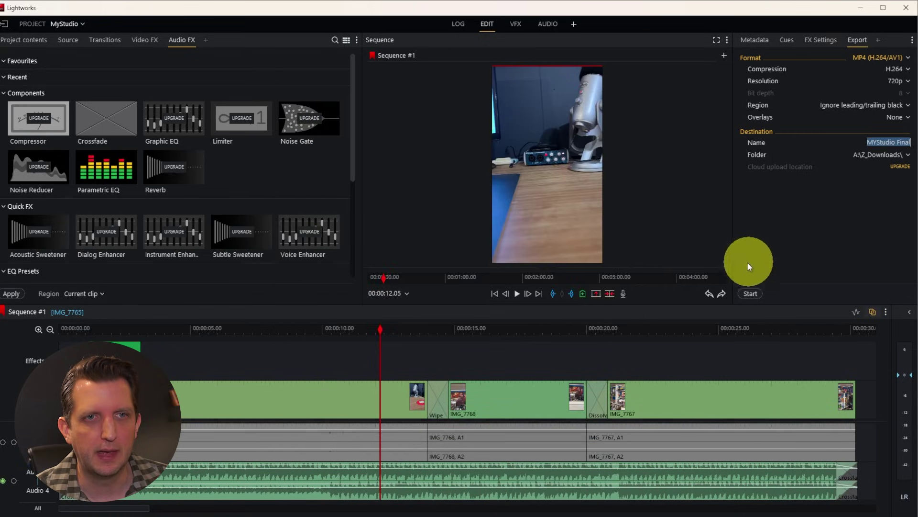
Step: Export the sequence, then open the export task's log and show MYStudio Final.mp4 in its folder
click(751, 295)
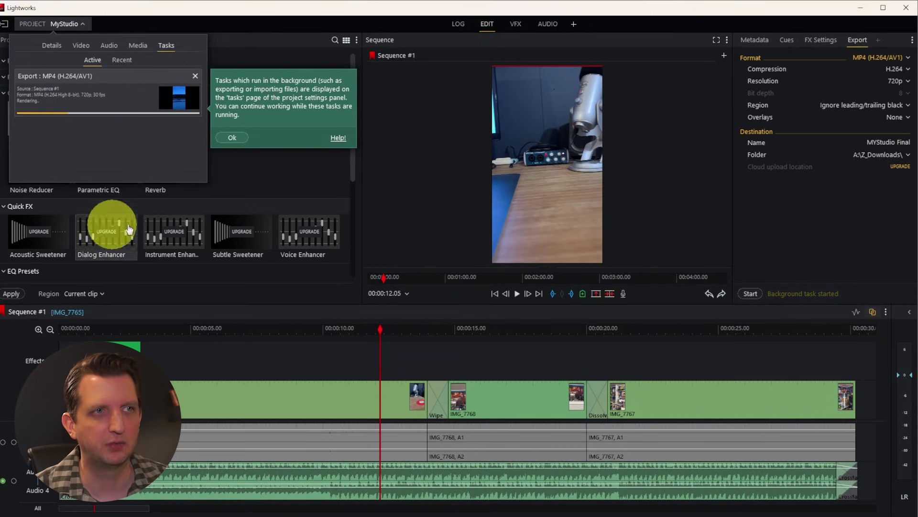
click(149, 187)
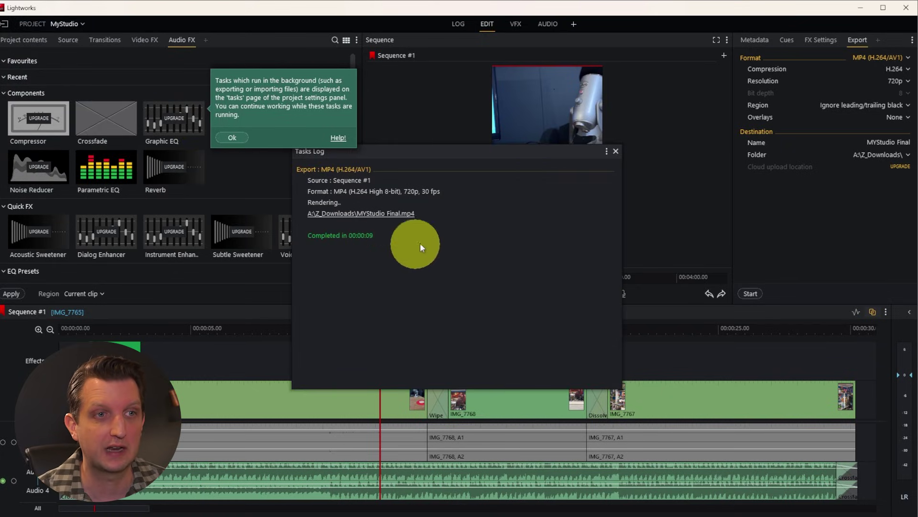
click(365, 218)
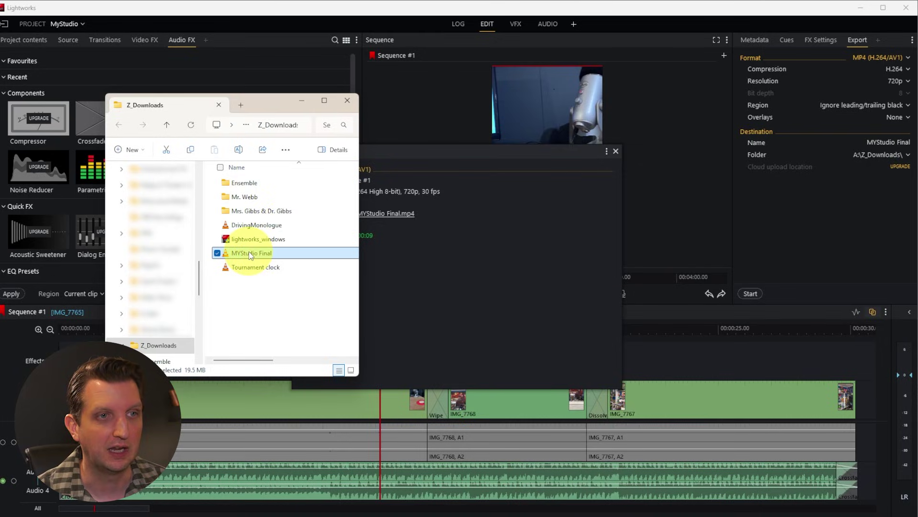